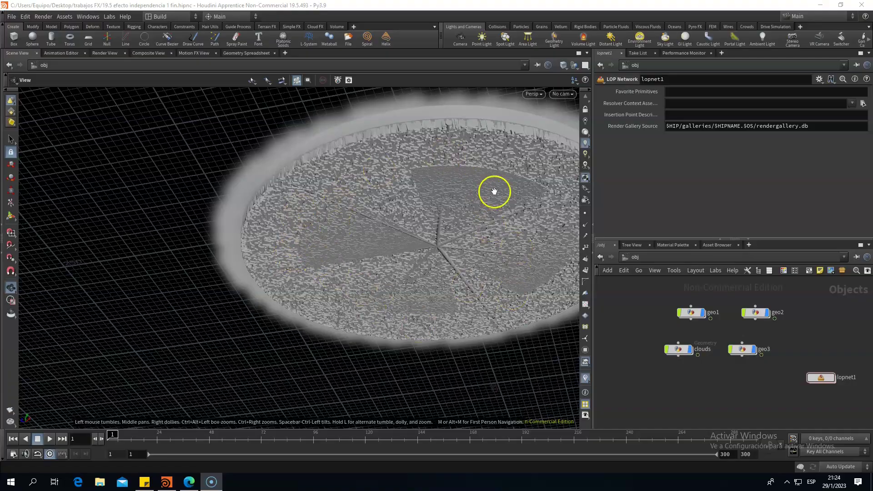
Hide the clouds and geo2 objects and give geo1 a Rotate Y of $F*0.6
{"action": "left_click", "coordinate": [693, 386]}
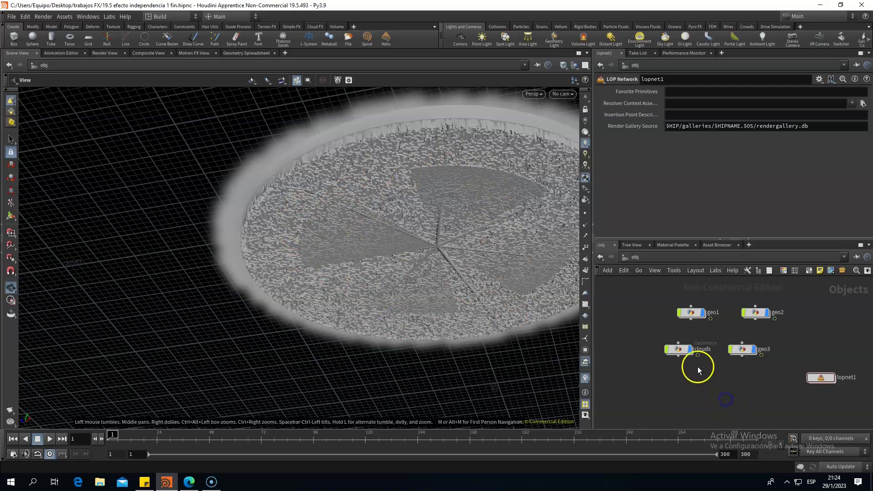
{"action": "left_click", "coordinate": [691, 350]}
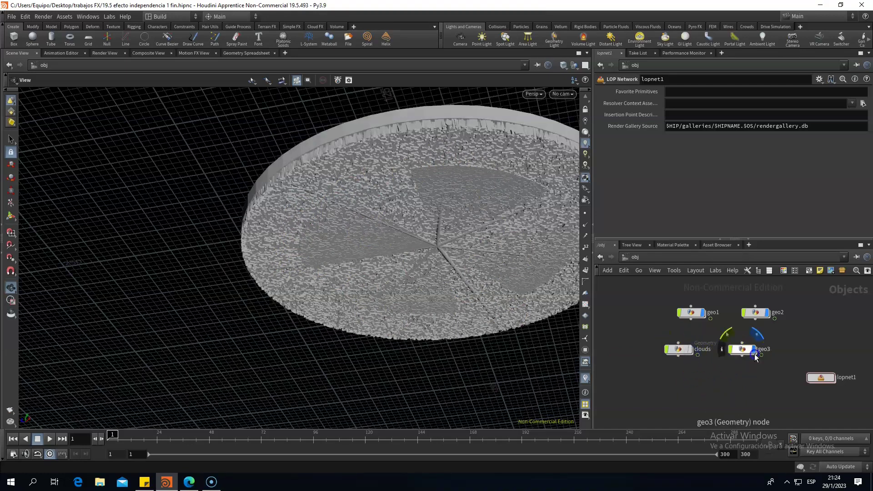
{"action": "left_click", "coordinate": [767, 313]}
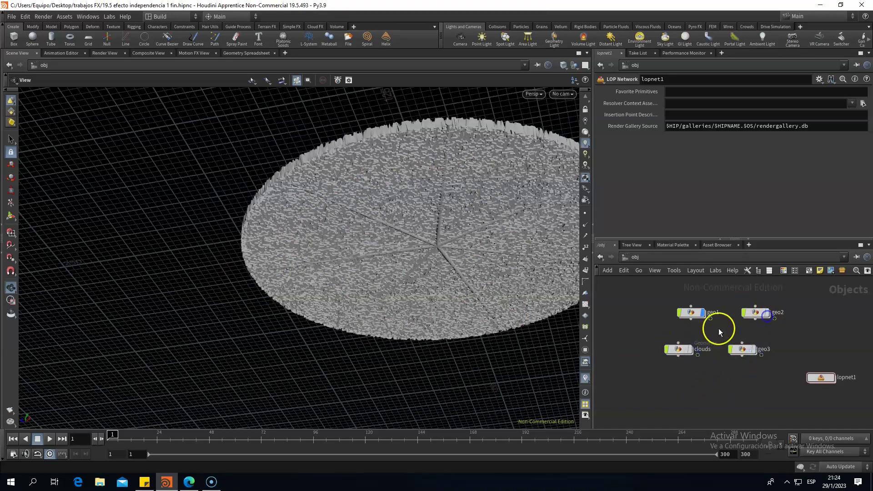
{"action": "left_click", "coordinate": [689, 314]}
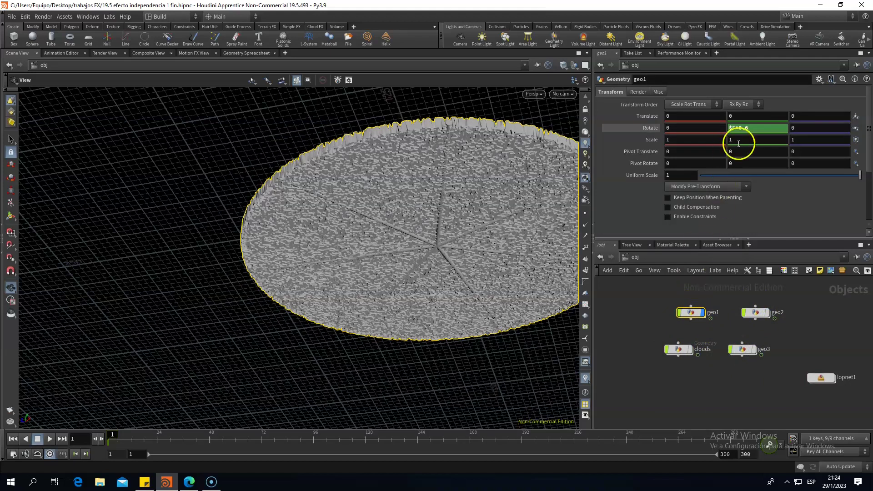
{"action": "type", "text": ".6"}
{"action": "left_click", "coordinate": [655, 302]}
Enter geo1 and inspect the circle1 and polyextrude1 parameters
{"action": "double_click", "coordinate": [688, 313]}
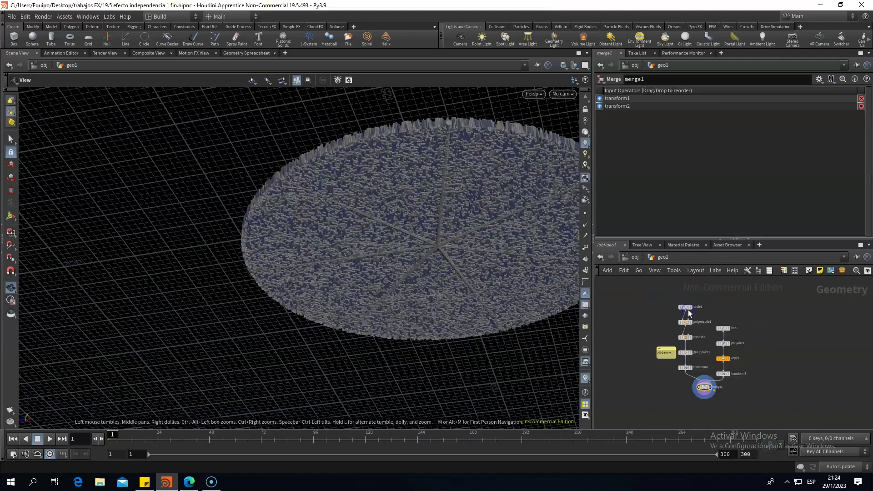
{"action": "scroll", "coordinate": [664, 329], "scroll_direction": "up", "scroll_amount": 2}
{"action": "scroll", "coordinate": [658, 359], "scroll_direction": "up", "scroll_amount": 2}
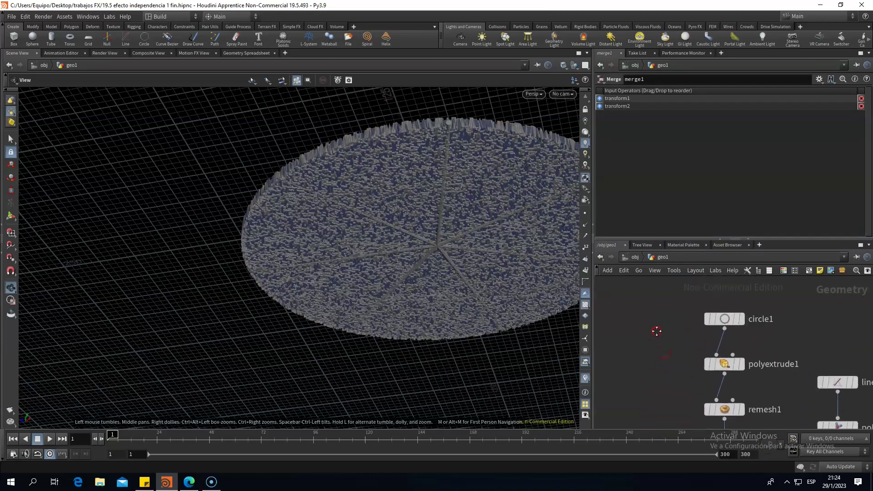
{"action": "scroll", "coordinate": [650, 363], "scroll_direction": "up", "scroll_amount": 2}
{"action": "scroll", "coordinate": [645, 370], "scroll_direction": "up", "scroll_amount": 2}
{"action": "left_click", "coordinate": [764, 324]}
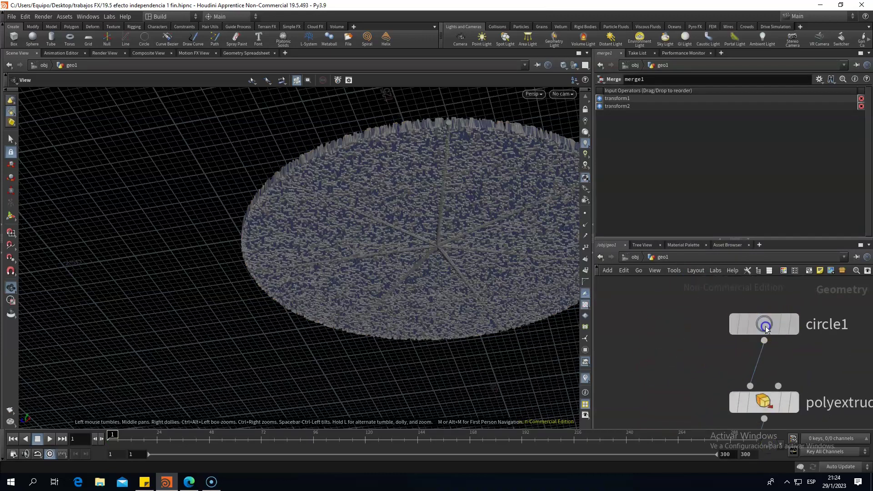
{"action": "mouse_move", "coordinate": [671, 362]}
{"action": "middle_mouse_down"}
{"action": "mouse_move", "coordinate": [658, 327]}
{"action": "mouse_move", "coordinate": [634, 307]}
{"action": "middle_mouse_up"}
{"action": "left_click", "coordinate": [726, 344]}
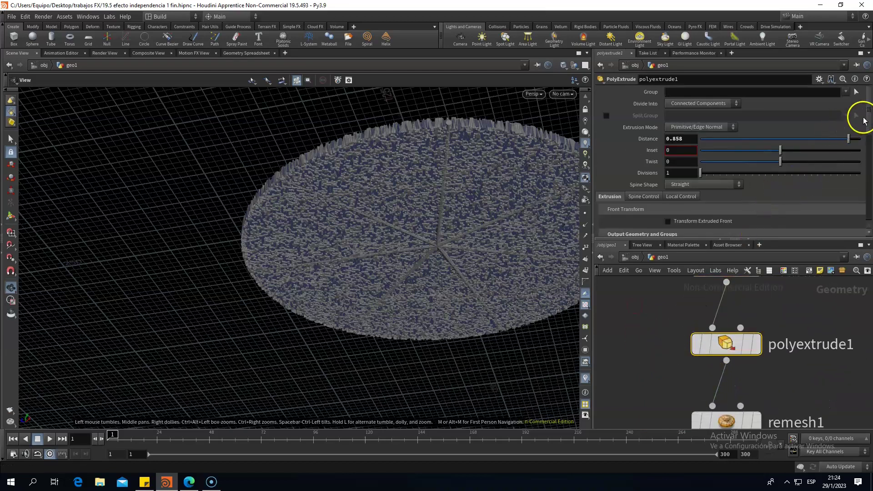
{"action": "mouse_move", "coordinate": [869, 116]}
{"action": "left_mouse_down"}
{"action": "mouse_move", "coordinate": [870, 128]}
{"action": "mouse_move", "coordinate": [868, 111]}
{"action": "left_mouse_up"}
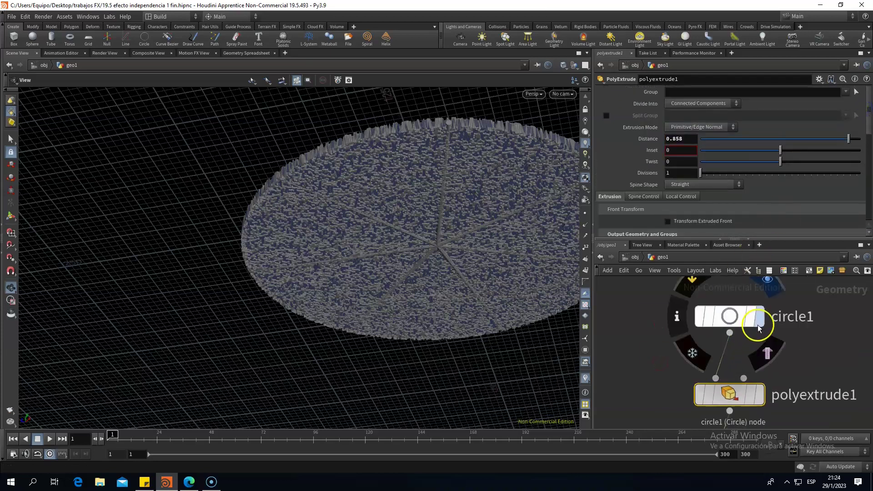
Move the display flag through circle1, polyextrude1 and remesh1 to grouppaint1, showing its parameters
{"action": "left_click", "coordinate": [758, 322]}
{"action": "middle_click_drag", "start_coordinate": [647, 367], "coordinate": [636, 313]}
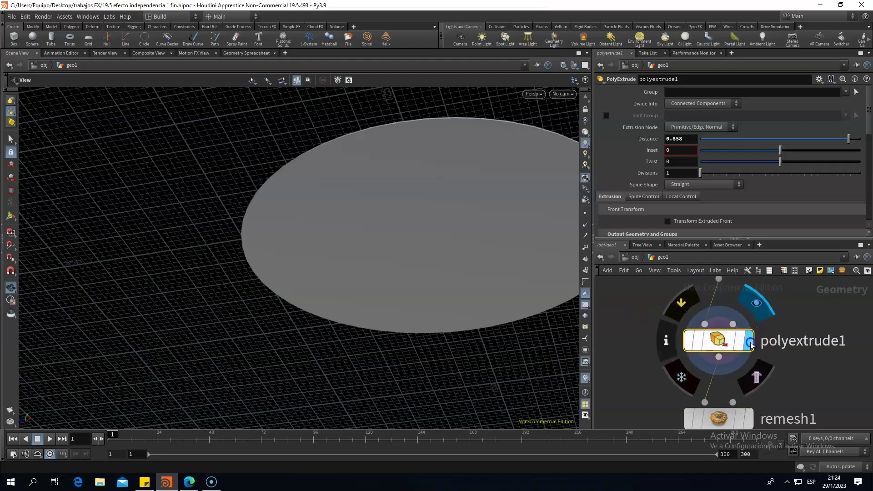
{"action": "left_click", "coordinate": [750, 296]}
{"action": "mouse_move", "coordinate": [869, 128]}
{"action": "left_mouse_down"}
{"action": "mouse_move", "coordinate": [869, 172]}
{"action": "mouse_move", "coordinate": [869, 113]}
{"action": "left_mouse_up"}
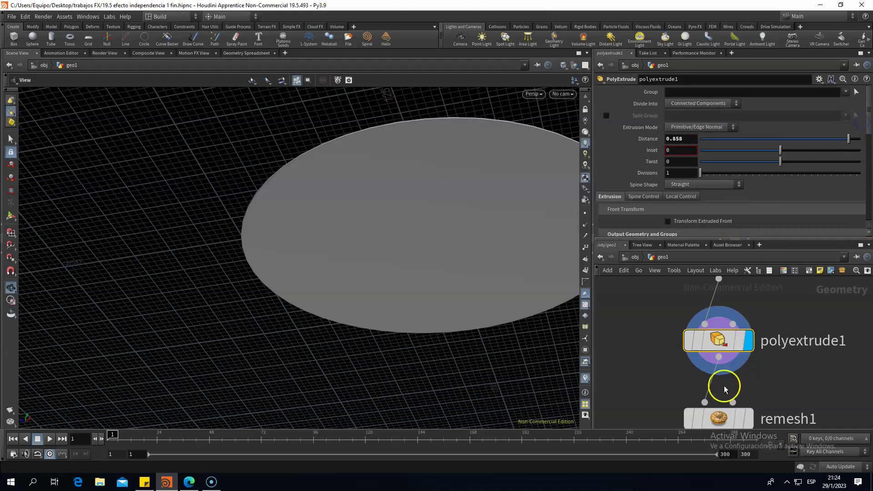
{"action": "middle_click_drag", "start_coordinate": [651, 395], "coordinate": [644, 330]}
{"action": "left_click", "coordinate": [739, 354]}
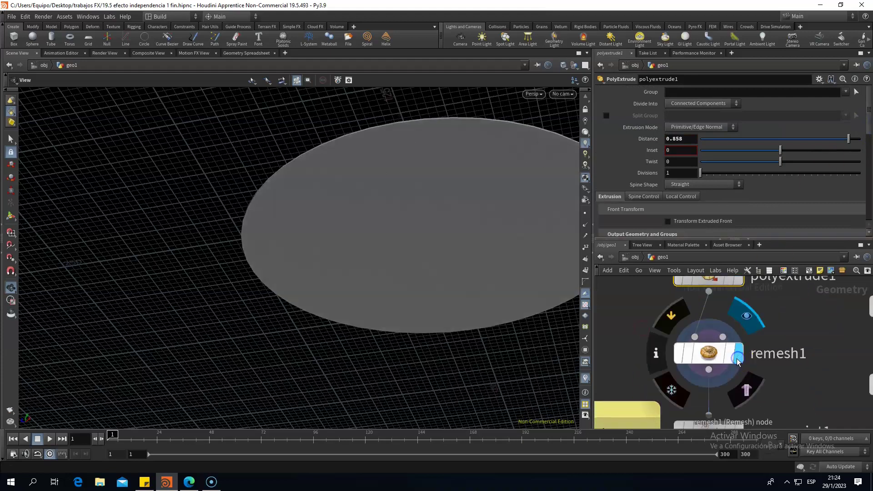
{"action": "scroll", "coordinate": [628, 376], "scroll_direction": "down", "scroll_amount": 3}
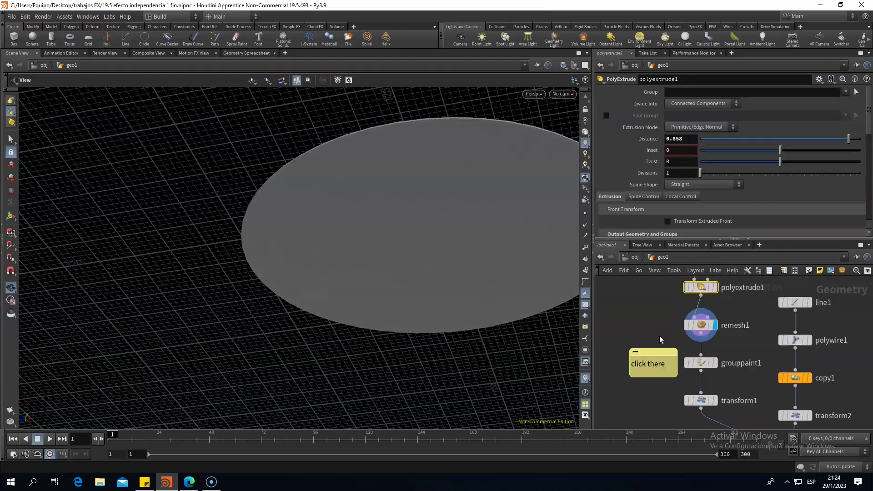
{"action": "scroll", "coordinate": [654, 373], "scroll_direction": "up", "scroll_amount": 3}
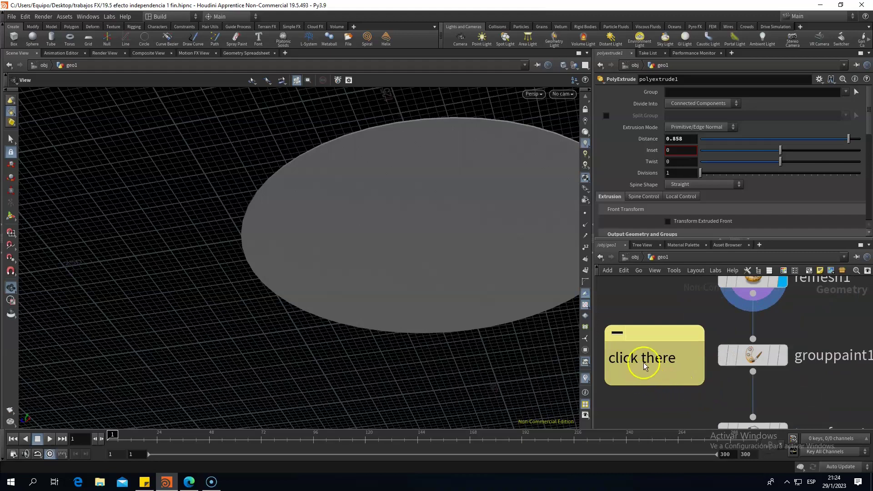
{"action": "left_click", "coordinate": [644, 364]}
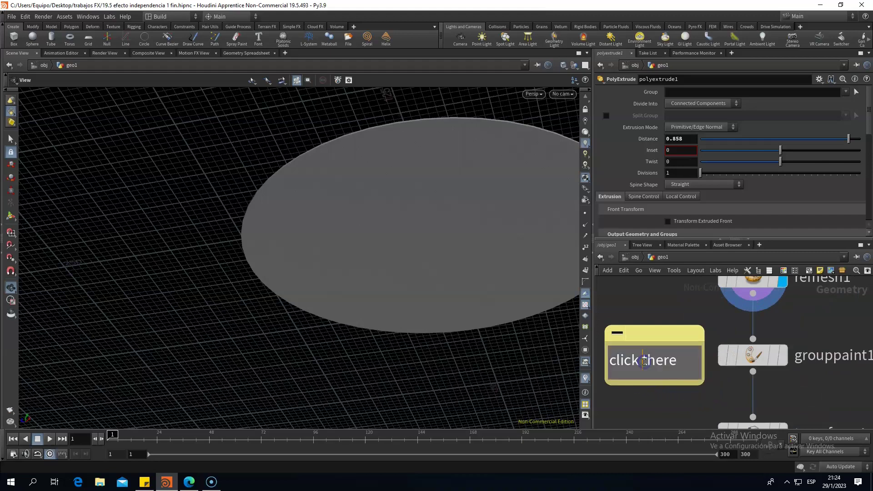
{"action": "left_click", "coordinate": [782, 363]}
{"action": "left_click", "coordinate": [759, 362]}
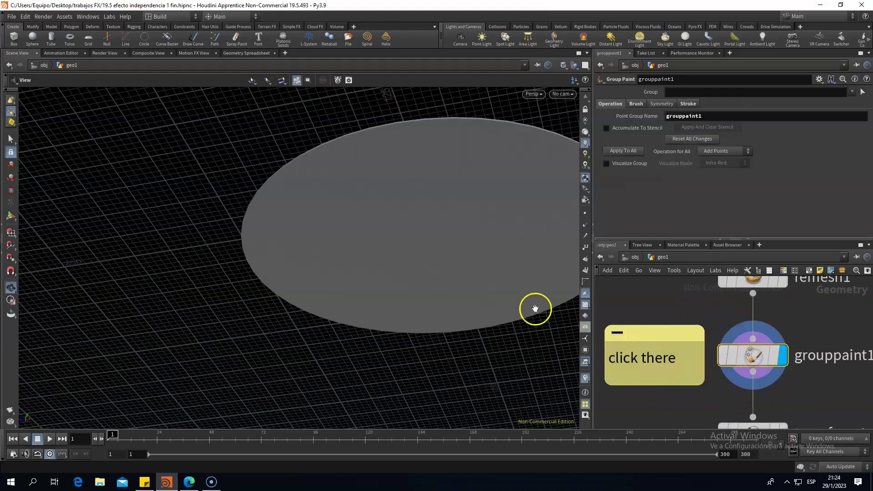
Frame the disc to fill the viewport and activate the Group Paint tool on it
{"action": "key", "text": "Return"}
{"action": "middle_click_drag", "start_coordinate": [285, 265], "coordinate": [74, 279]}
{"action": "right_click_drag", "start_coordinate": [75, 279], "coordinate": [234, 306]}
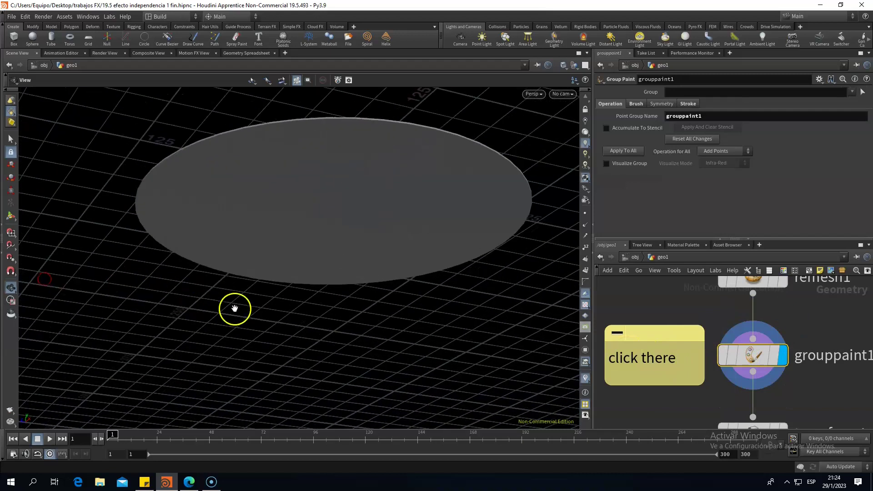
{"action": "mouse_move", "coordinate": [260, 292]}
{"action": "left_mouse_down"}
{"action": "mouse_move", "coordinate": [264, 272]}
{"action": "mouse_move", "coordinate": [288, 306]}
{"action": "mouse_move", "coordinate": [283, 316]}
{"action": "left_mouse_up"}
{"action": "middle_click_drag", "start_coordinate": [282, 315], "coordinate": [232, 211]}
{"action": "mouse_move", "coordinate": [233, 211]}
{"action": "right_mouse_down"}
{"action": "mouse_move", "coordinate": [287, 282]}
{"action": "mouse_move", "coordinate": [292, 302]}
{"action": "mouse_move", "coordinate": [284, 297]}
{"action": "right_mouse_up"}
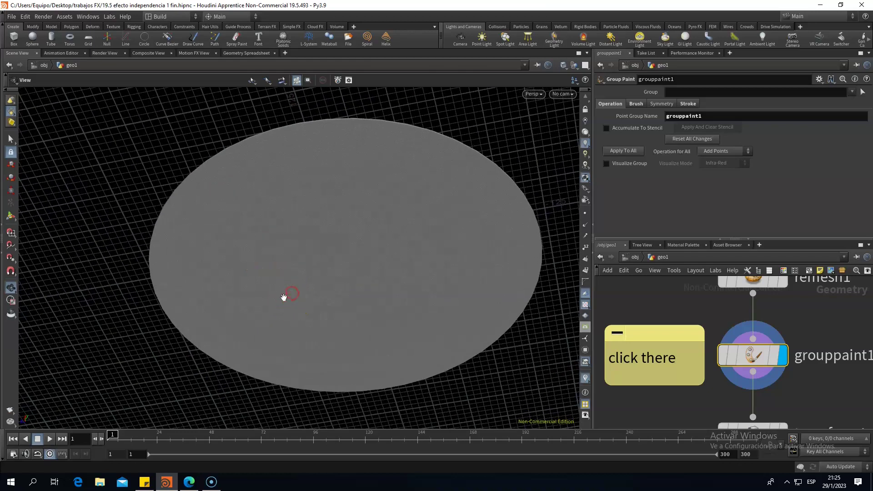
{"action": "left_click", "coordinate": [14, 218]}
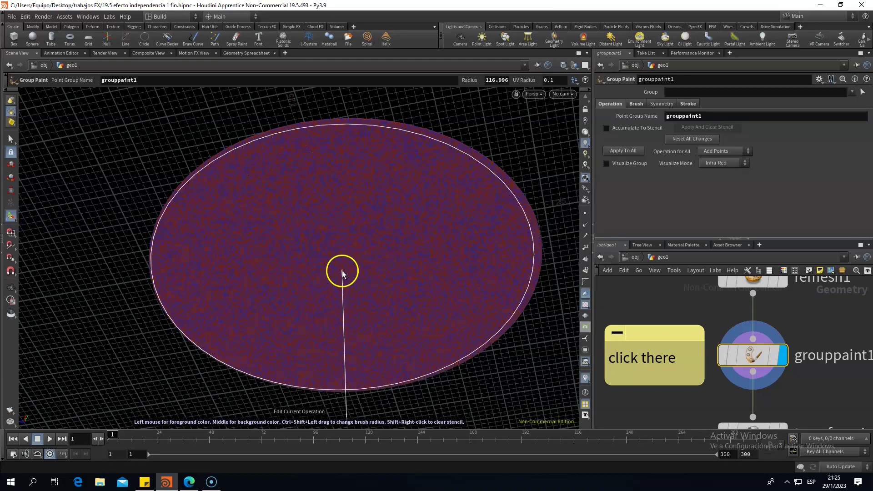
{"action": "left_click_drag", "start_coordinate": [342, 268], "coordinate": [346, 268]}
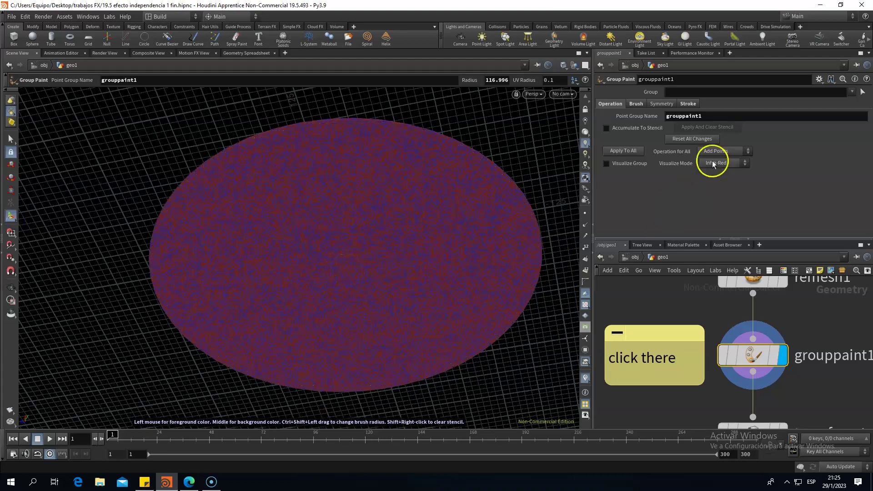
Leave the sticky note reading 'click there' and keep the node named grouppaint1
{"action": "left_click", "coordinate": [667, 366]}
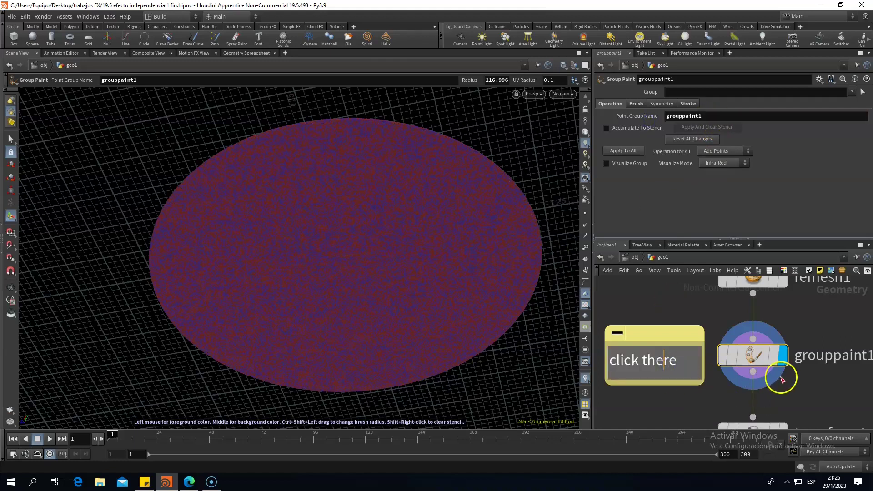
{"action": "middle_click_drag", "start_coordinate": [774, 372], "coordinate": [746, 359]}
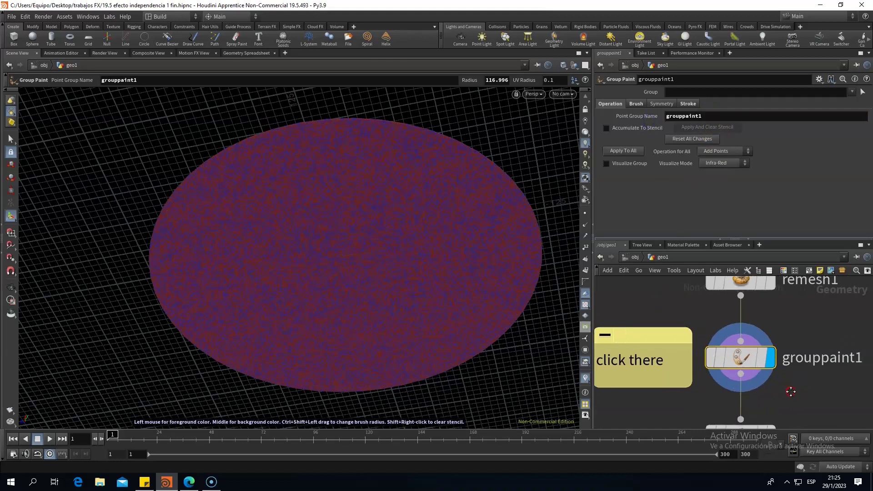
{"action": "double_click", "coordinate": [803, 364]}
{"action": "left_click_drag", "start_coordinate": [855, 362], "coordinate": [762, 373]}
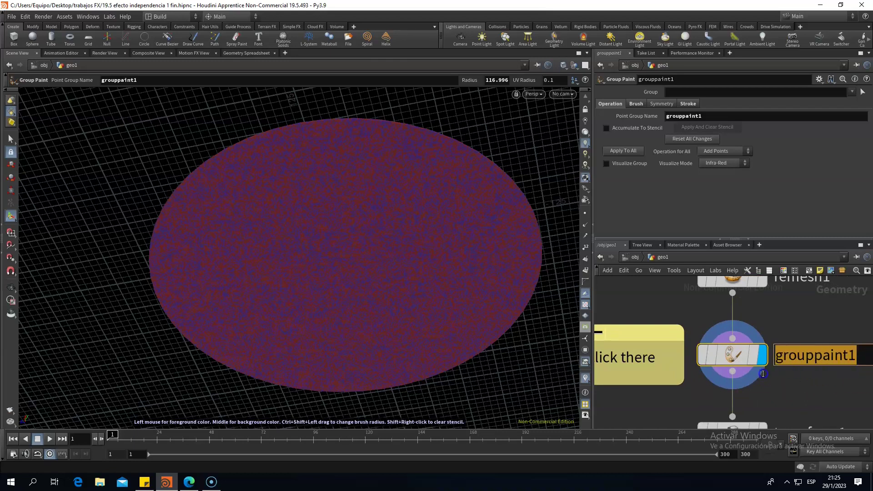
{"action": "left_click", "coordinate": [770, 404]}
{"action": "scroll", "coordinate": [656, 371], "scroll_direction": "down", "scroll_amount": 3}
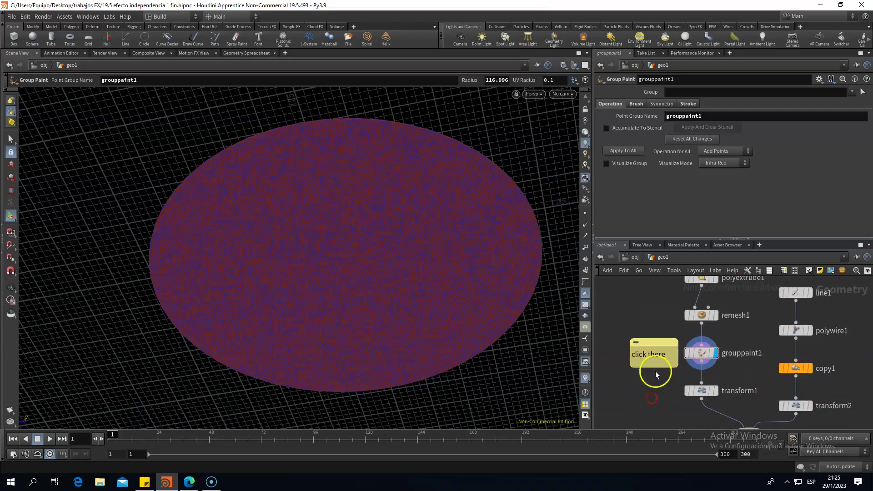
{"action": "scroll", "coordinate": [656, 367], "scroll_direction": "up", "scroll_amount": 1}
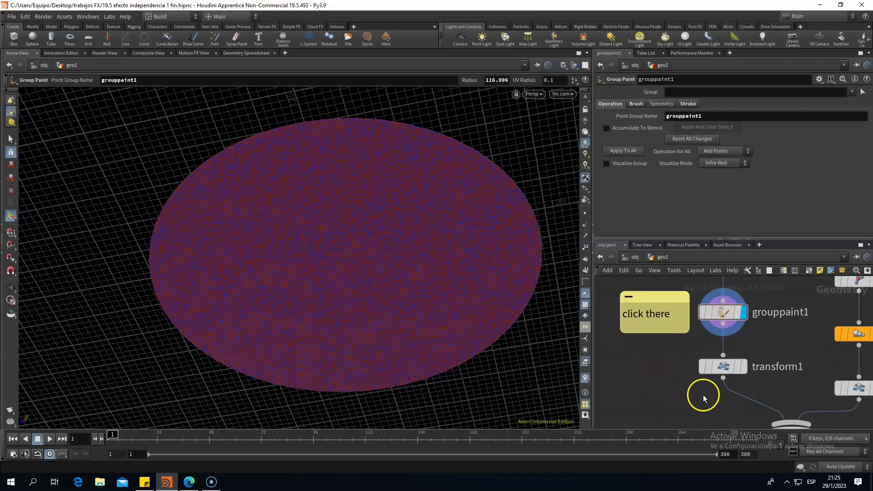
{"action": "left_click", "coordinate": [745, 373]}
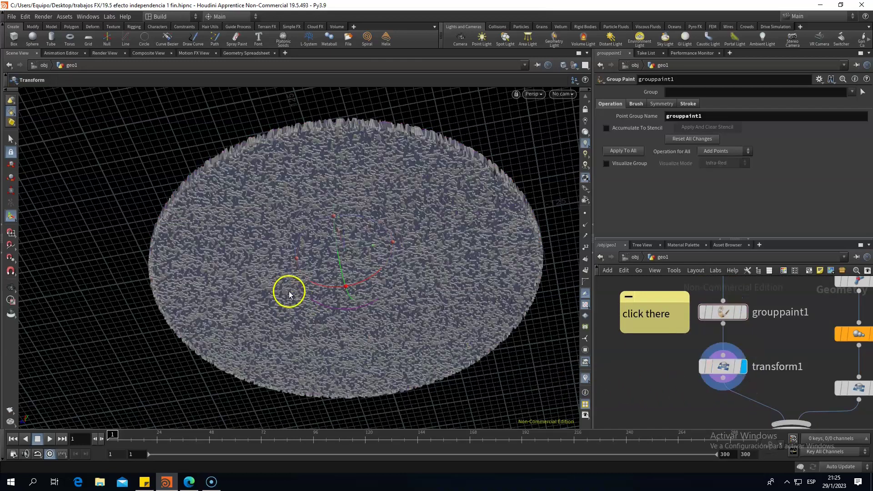
{"action": "left_click", "coordinate": [9, 293]}
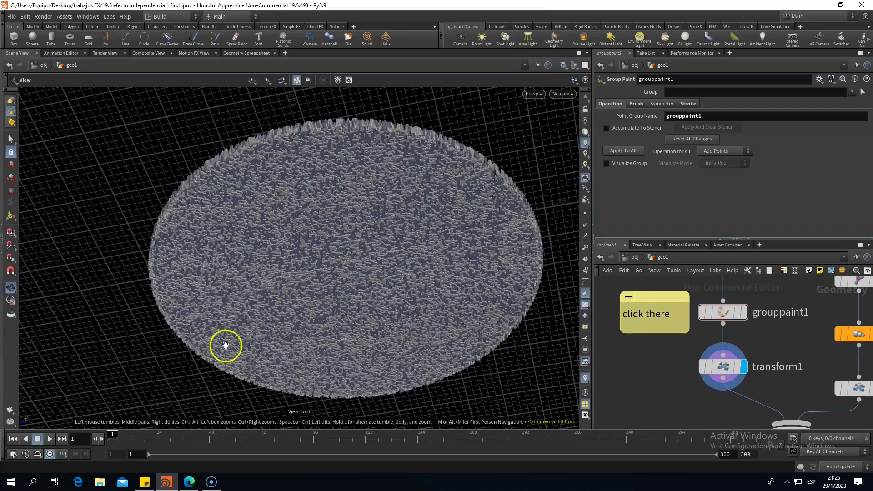
{"action": "mouse_move", "coordinate": [226, 345]}
{"action": "left_mouse_down"}
{"action": "mouse_move", "coordinate": [238, 343]}
{"action": "mouse_move", "coordinate": [271, 382]}
{"action": "mouse_move", "coordinate": [265, 417]}
{"action": "mouse_move", "coordinate": [250, 349]}
{"action": "left_mouse_up"}
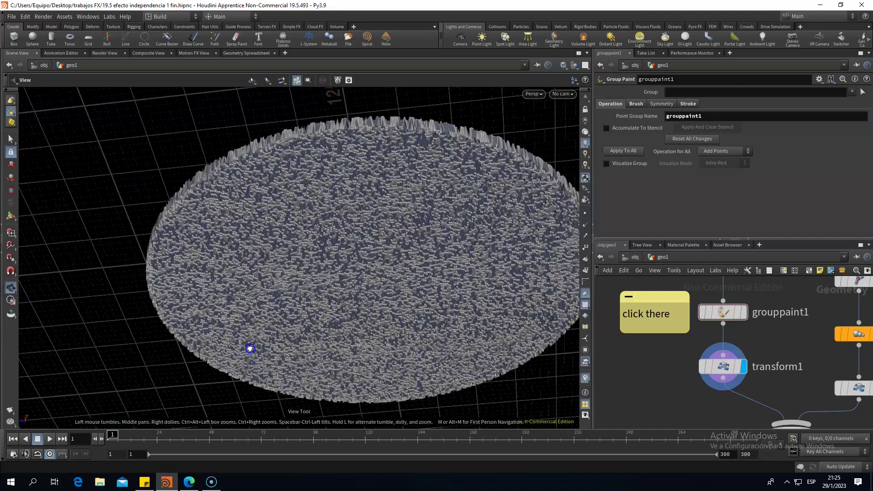
{"action": "left_click_drag", "start_coordinate": [327, 354], "coordinate": [328, 336]}
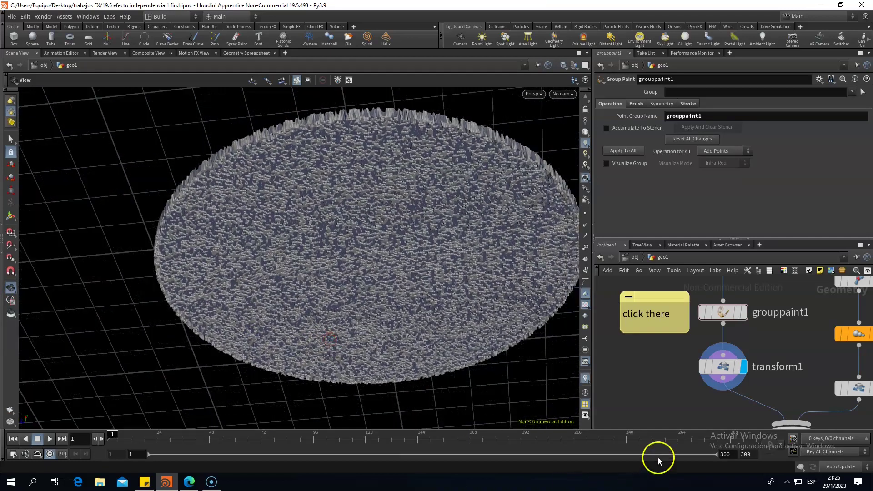
{"action": "scroll", "coordinate": [626, 407], "scroll_direction": "down", "scroll_amount": 3}
{"action": "scroll", "coordinate": [827, 360], "scroll_direction": "down", "scroll_amount": 3}
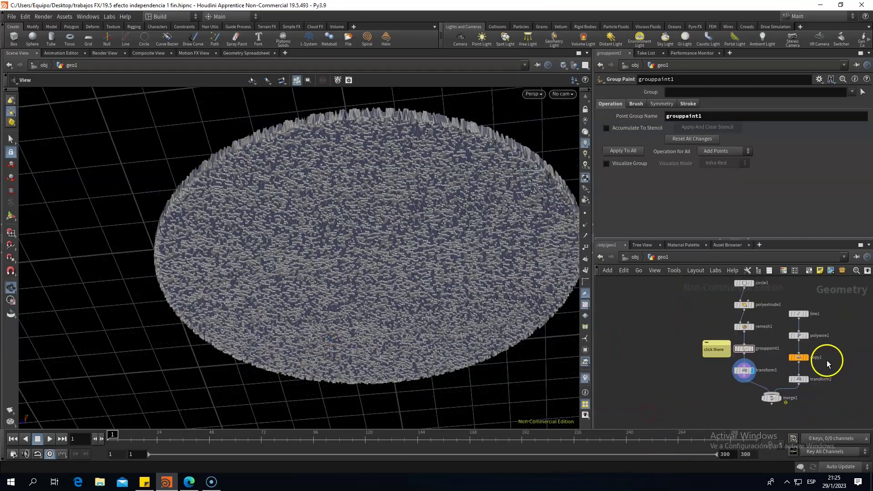
{"action": "scroll", "coordinate": [839, 357], "scroll_direction": "up", "scroll_amount": 3}
{"action": "scroll", "coordinate": [794, 376], "scroll_direction": "up", "scroll_amount": 3}
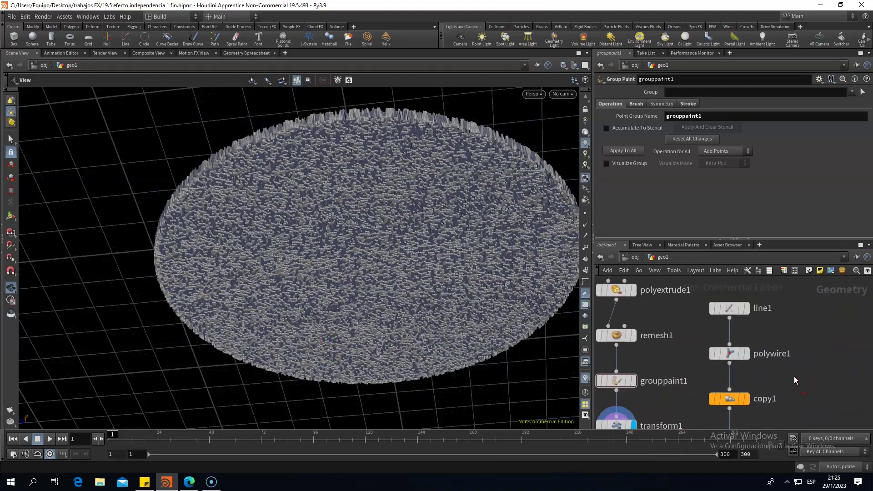
Preview line1 and polywire1, checking the wire radius of 1.77
{"action": "left_click", "coordinate": [730, 312]}
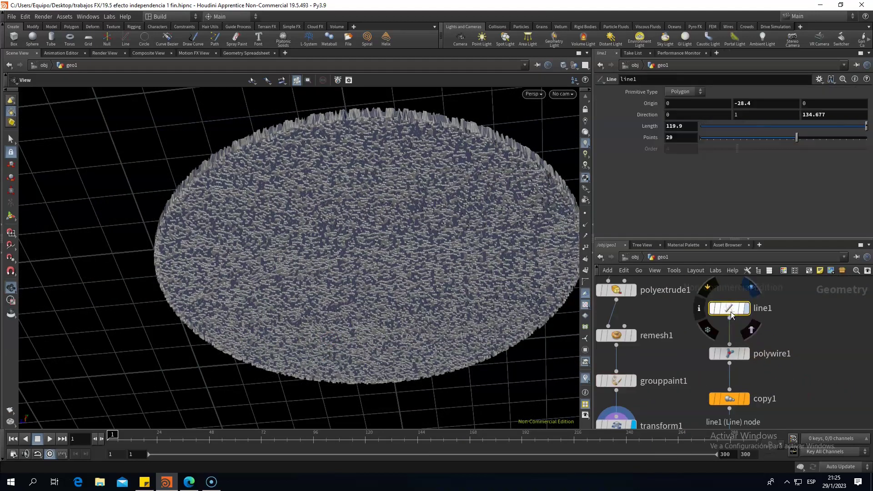
{"action": "left_click", "coordinate": [749, 311]}
{"action": "left_click", "coordinate": [685, 231]}
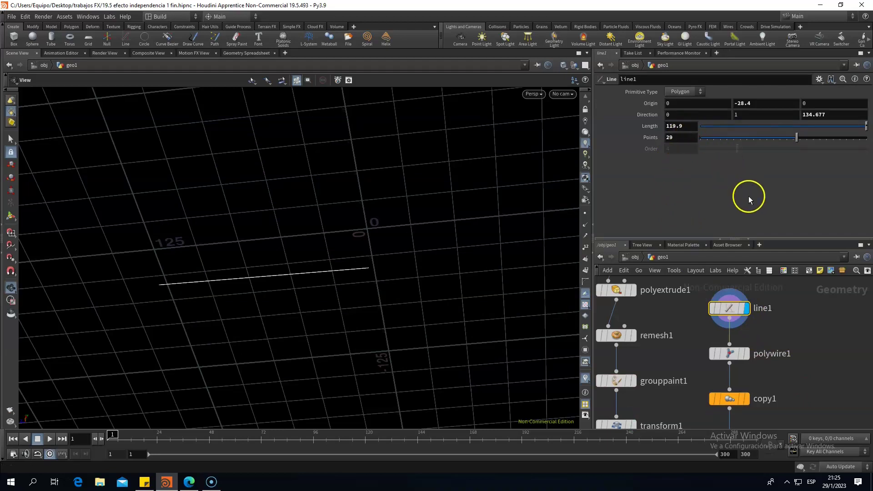
{"action": "left_click", "coordinate": [746, 359]}
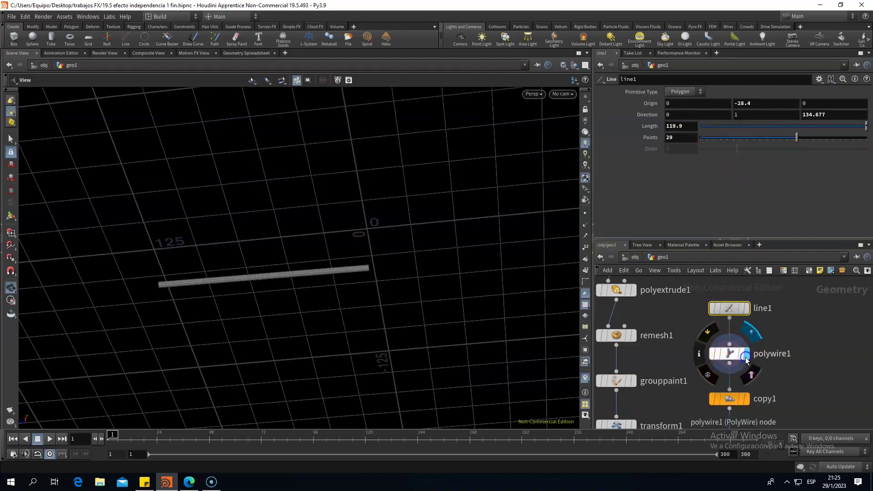
{"action": "left_click", "coordinate": [727, 359]}
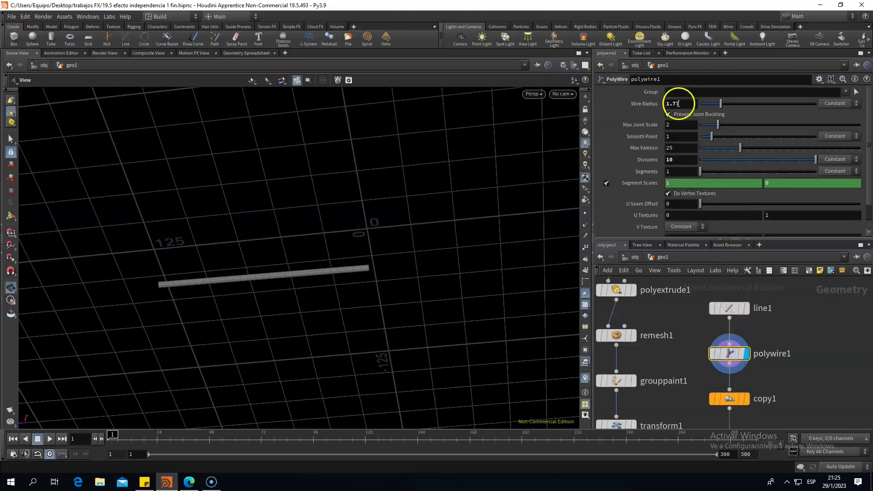
{"action": "left_click_drag", "start_coordinate": [685, 104], "coordinate": [667, 114]}
Raise transform2 to Translate Y 2.37, wire it into merge1 and display merge1
{"action": "middle_click_drag", "start_coordinate": [818, 407], "coordinate": [809, 358]}
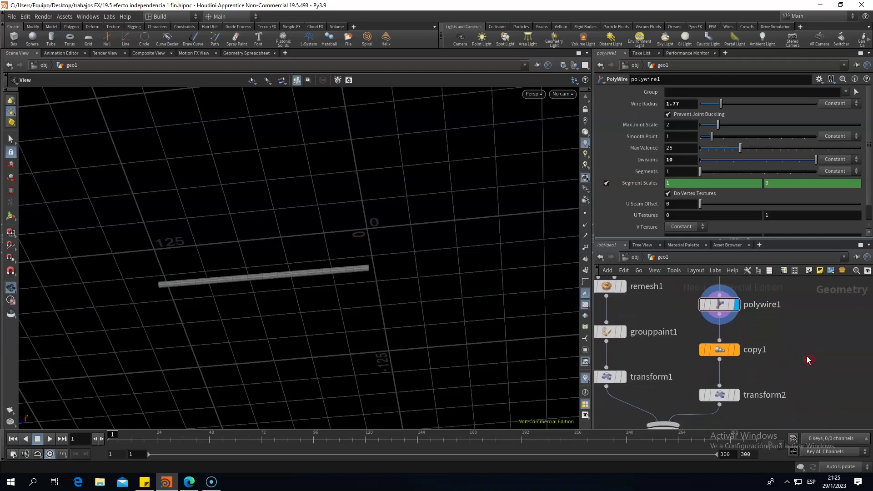
{"action": "left_click", "coordinate": [735, 350]}
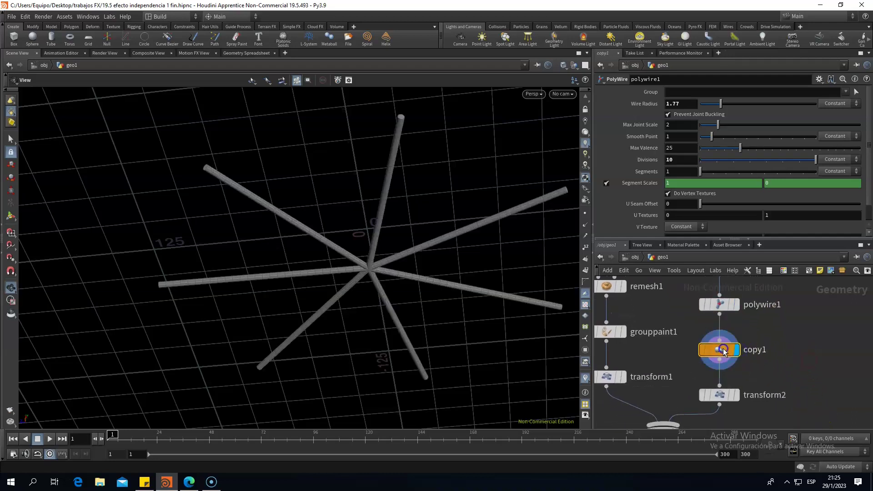
{"action": "middle_click_drag", "start_coordinate": [773, 373], "coordinate": [781, 343]}
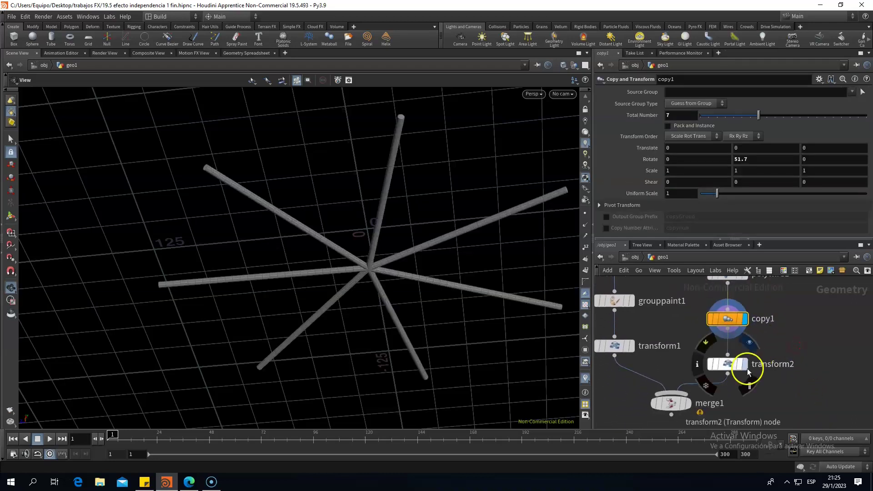
{"action": "left_click", "coordinate": [745, 367]}
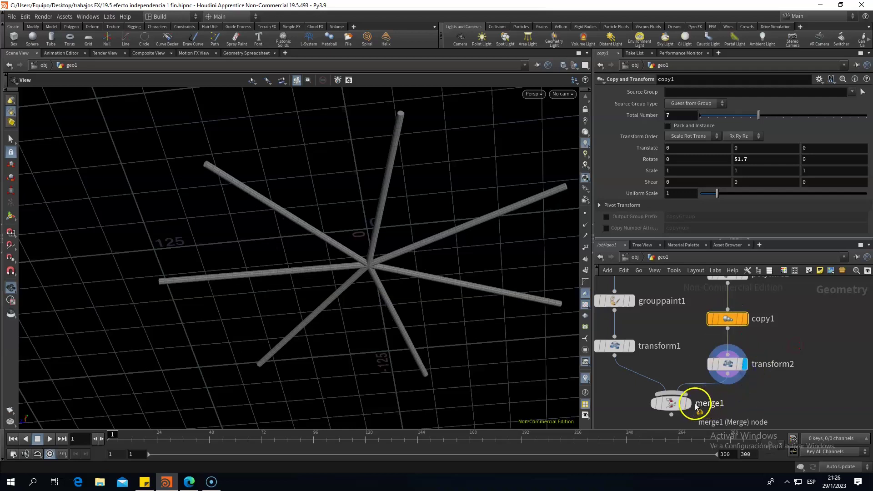
{"action": "left_click", "coordinate": [724, 367]}
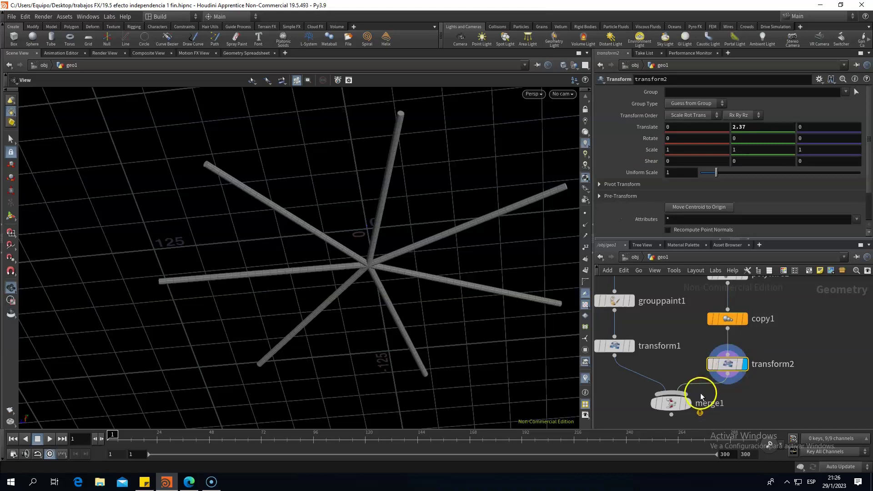
{"action": "left_click", "coordinate": [726, 374]}
{"action": "left_click", "coordinate": [728, 162]}
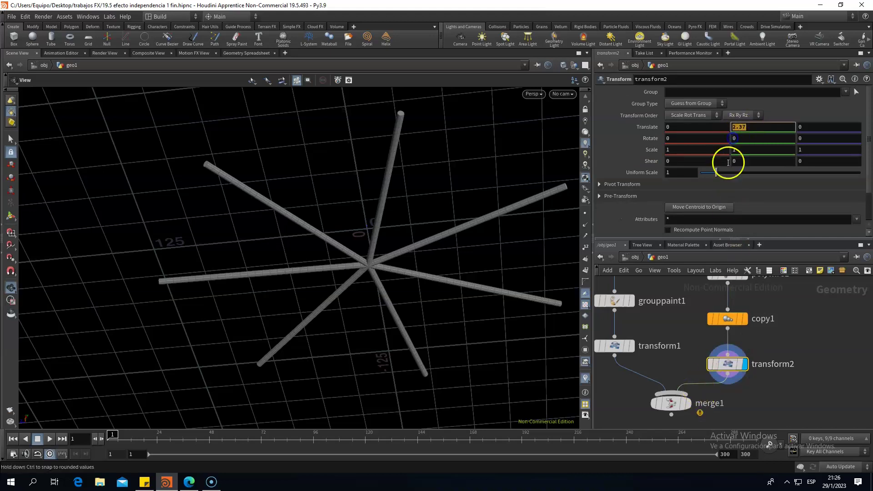
{"action": "left_click", "coordinate": [730, 417]}
{"action": "left_click", "coordinate": [673, 404]}
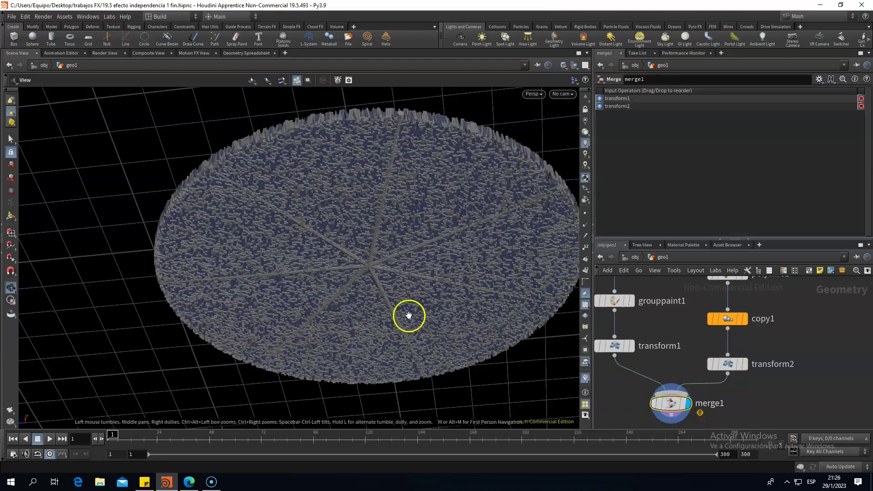
Return to the /obj level and turn on geo2's display flag alongside the disc
{"action": "mouse_move", "coordinate": [408, 314]}
{"action": "left_mouse_down"}
{"action": "mouse_move", "coordinate": [358, 265]}
{"action": "mouse_move", "coordinate": [350, 246]}
{"action": "mouse_move", "coordinate": [376, 271]}
{"action": "mouse_move", "coordinate": [351, 225]}
{"action": "mouse_move", "coordinate": [394, 299]}
{"action": "left_mouse_up"}
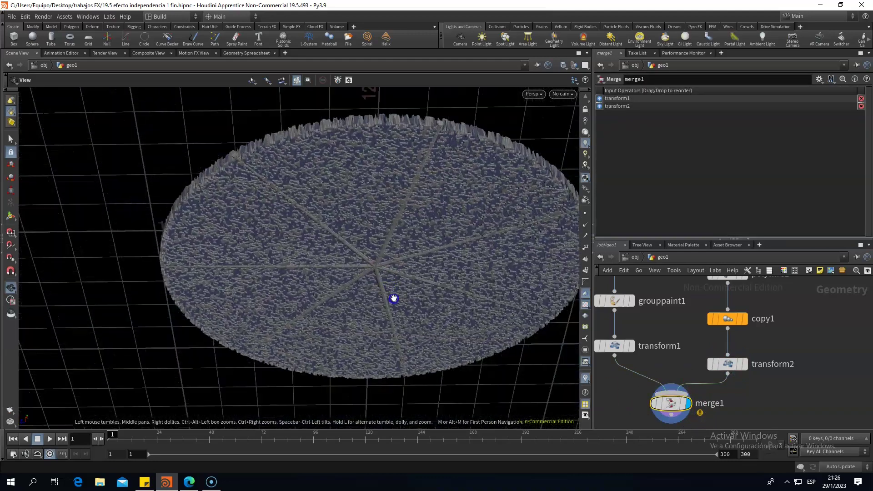
{"action": "scroll", "coordinate": [737, 361], "scroll_direction": "down", "scroll_amount": 3}
{"action": "scroll", "coordinate": [725, 364], "scroll_direction": "down", "scroll_amount": 3}
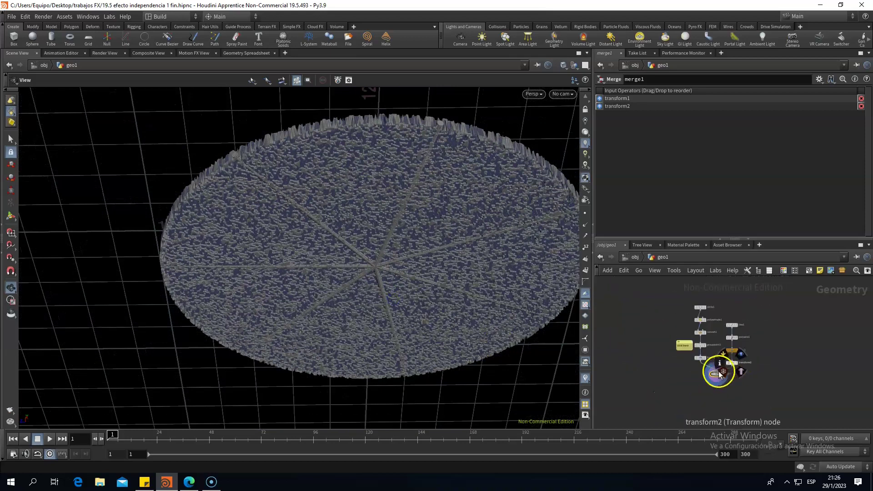
{"action": "left_click", "coordinate": [632, 258]}
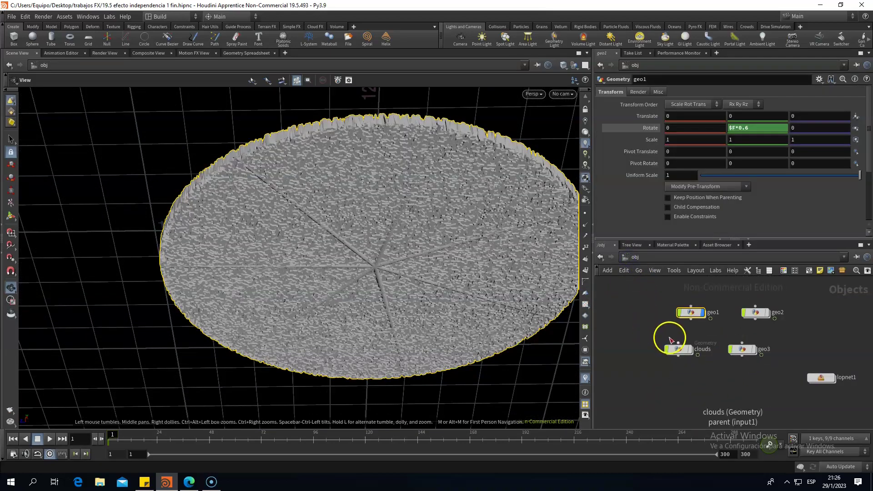
{"action": "left_click", "coordinate": [766, 313]}
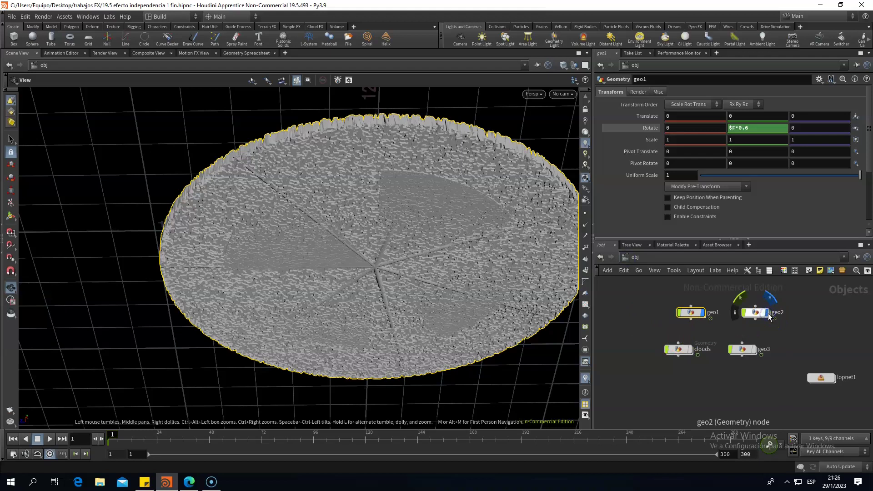
Enter geo2 and inspect the settings of circle1 through circle4 from a top view
{"action": "double_click", "coordinate": [759, 315]}
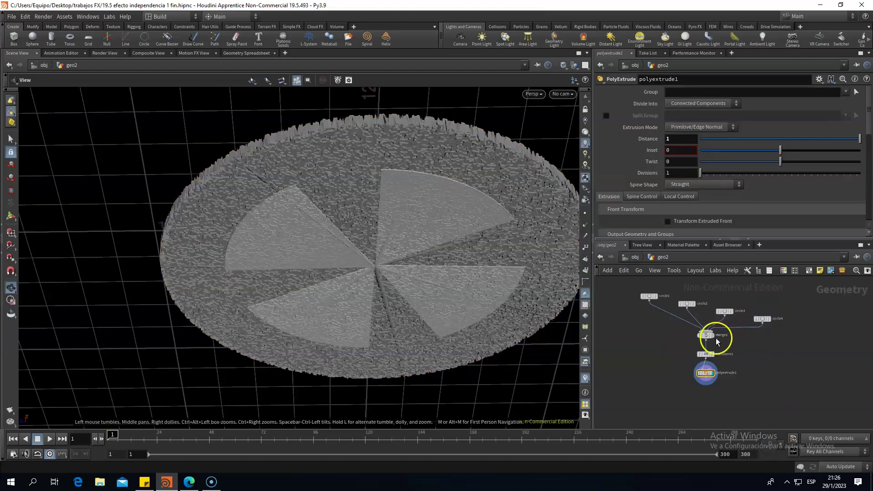
{"action": "scroll", "coordinate": [364, 255], "scroll_direction": "up", "scroll_amount": 2}
{"action": "scroll", "coordinate": [363, 253], "scroll_direction": "up", "scroll_amount": 2}
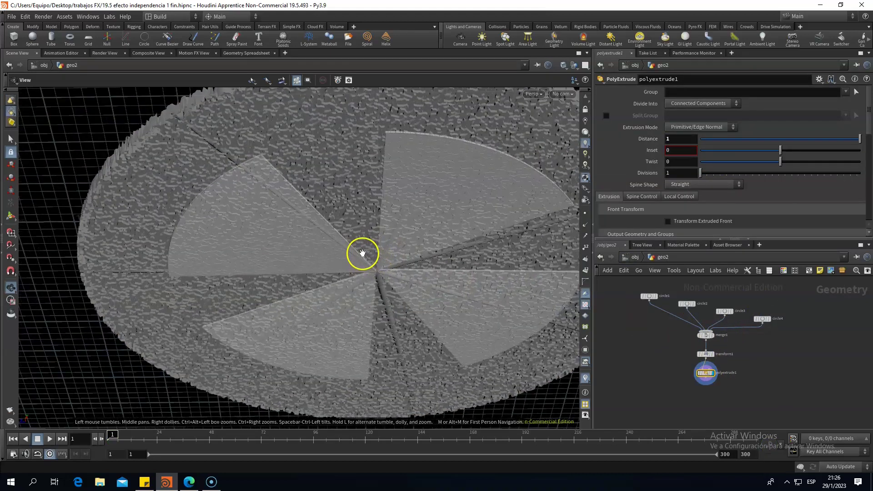
{"action": "left_click_drag", "start_coordinate": [368, 251], "coordinate": [362, 227]}
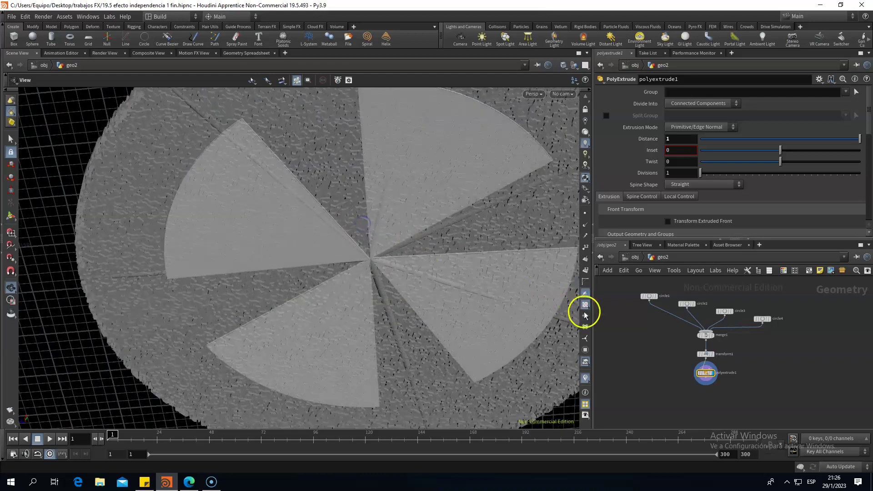
{"action": "scroll", "coordinate": [644, 319], "scroll_direction": "up", "scroll_amount": 2}
{"action": "scroll", "coordinate": [655, 336], "scroll_direction": "up", "scroll_amount": 1}
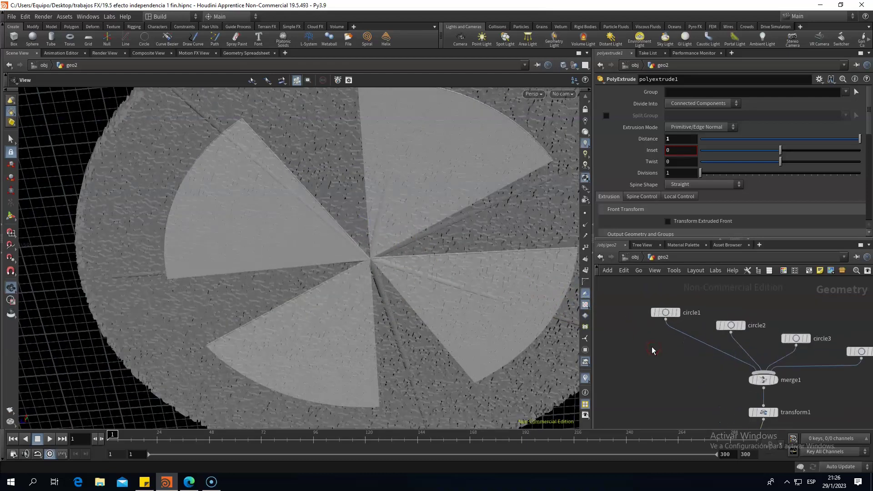
{"action": "left_click", "coordinate": [665, 314]}
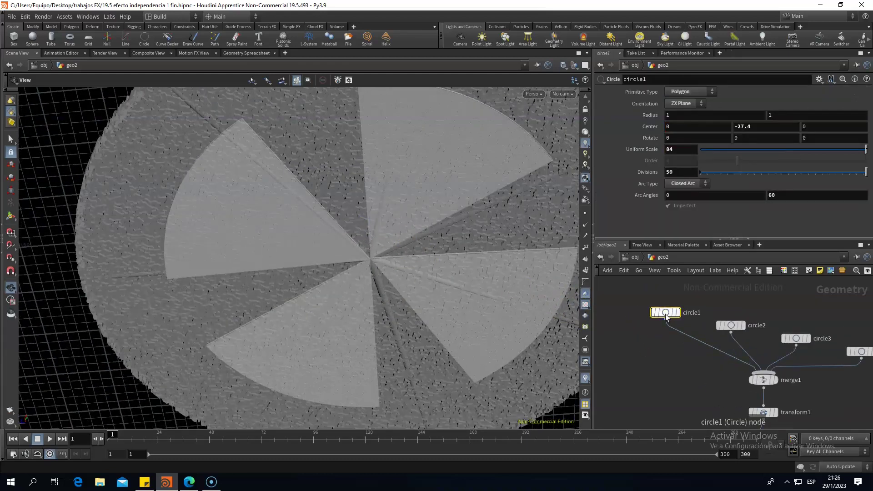
{"action": "left_click", "coordinate": [730, 328]}
{"action": "middle_click_drag", "start_coordinate": [690, 374], "coordinate": [651, 367]}
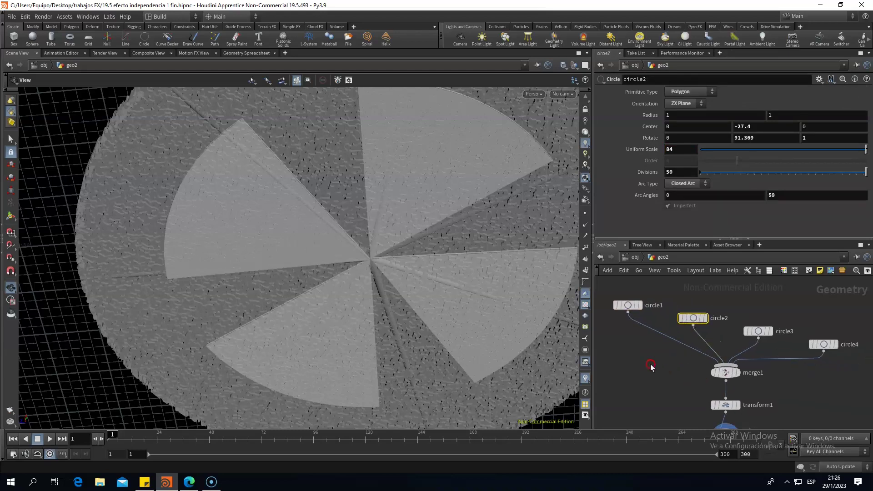
{"action": "left_click", "coordinate": [758, 332]}
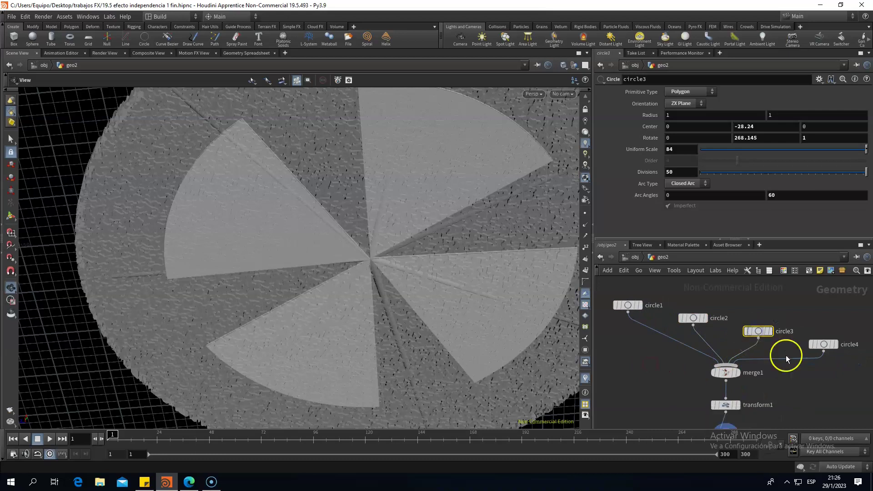
{"action": "left_click", "coordinate": [824, 345]}
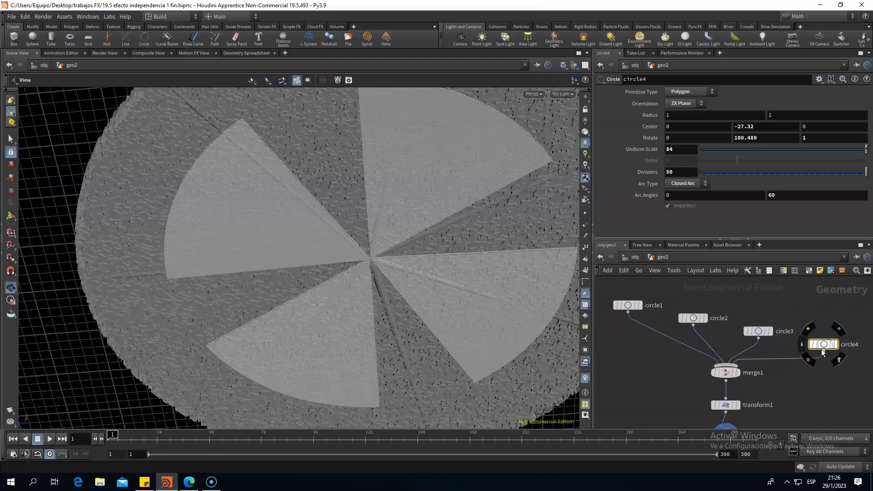
{"action": "scroll", "coordinate": [788, 381], "scroll_direction": "up", "scroll_amount": 2}
{"action": "scroll", "coordinate": [787, 381], "scroll_direction": "down", "scroll_amount": 4}
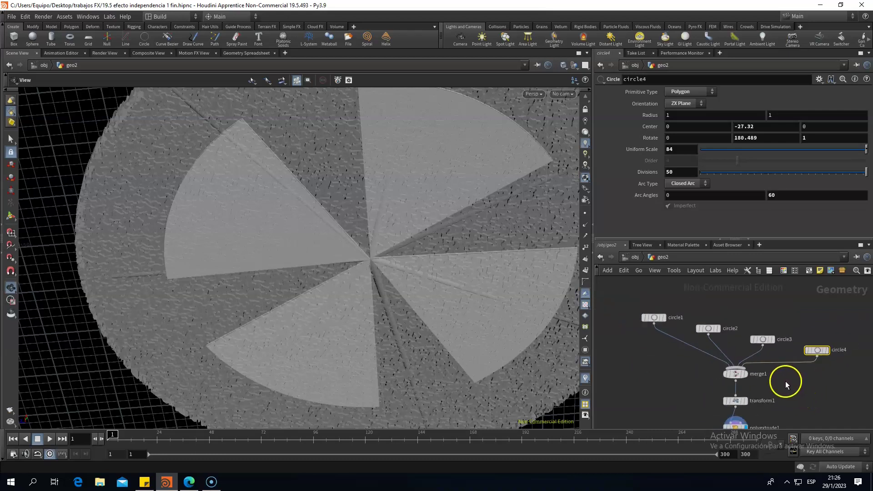
Preview merge1 and transform1, check the Y offset, then display polyextrude1's extruded wedges
{"action": "left_click", "coordinate": [745, 374]}
{"action": "middle_click_drag", "start_coordinate": [680, 410], "coordinate": [678, 381]}
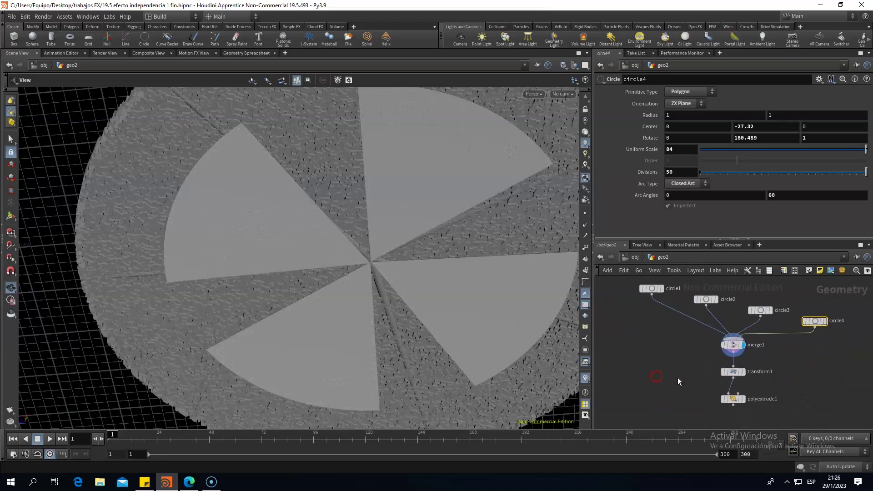
{"action": "left_click", "coordinate": [743, 373]}
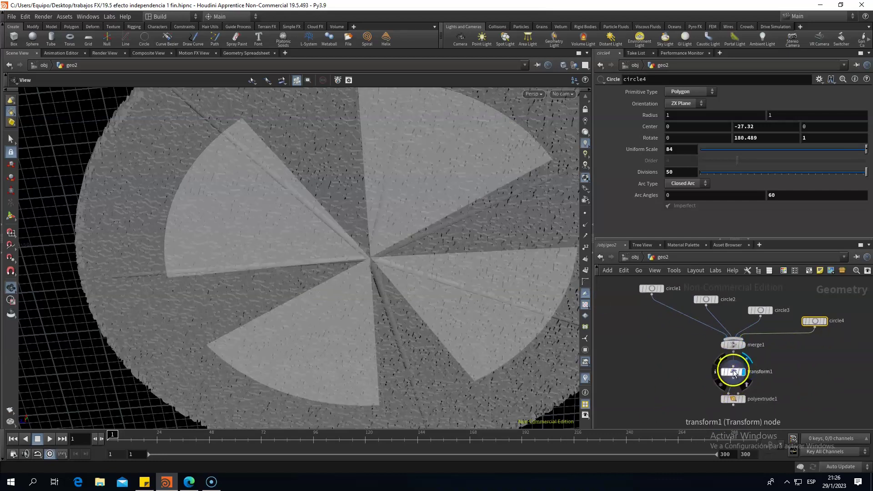
{"action": "left_click", "coordinate": [734, 373]}
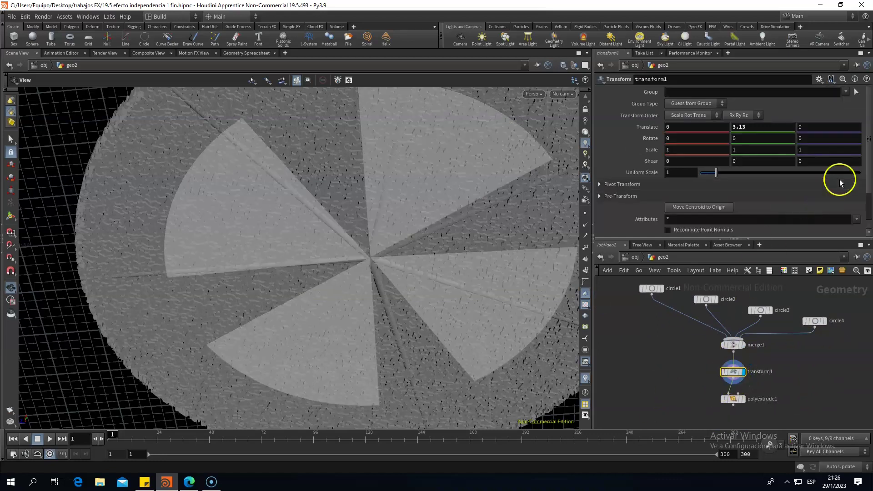
{"action": "left_click", "coordinate": [679, 391]}
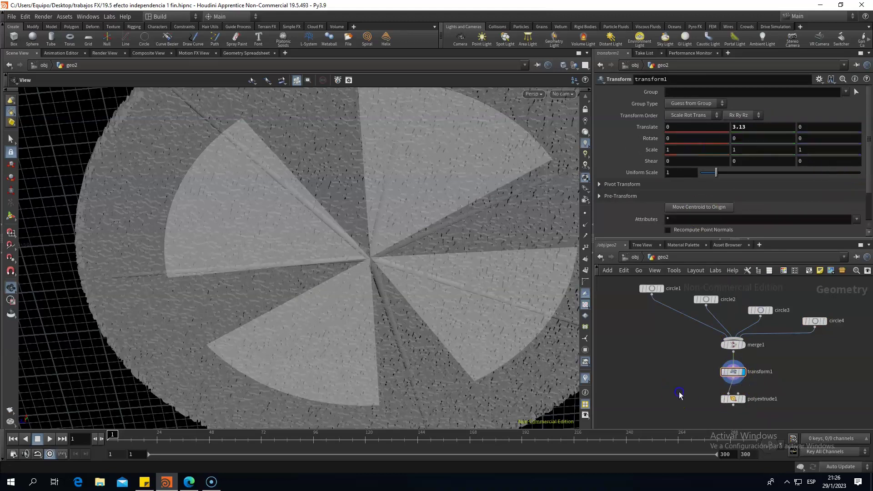
{"action": "left_click", "coordinate": [742, 400]}
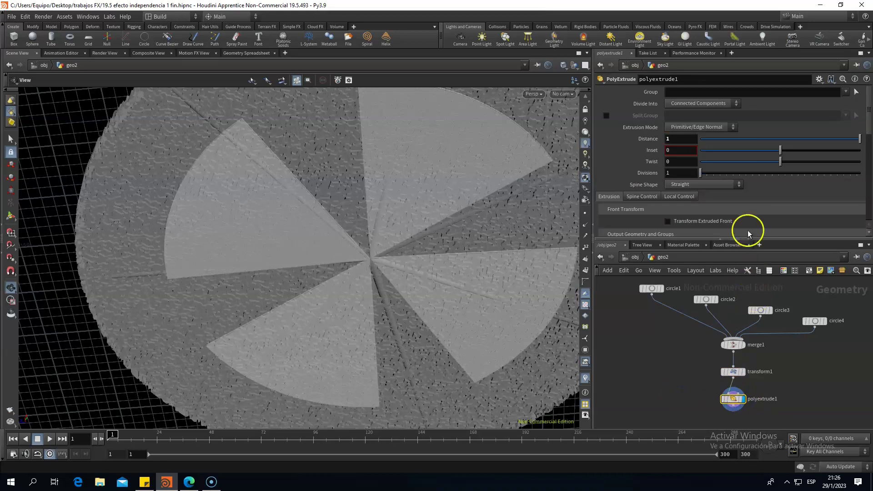
{"action": "mouse_move", "coordinate": [869, 116]}
{"action": "left_mouse_down"}
{"action": "mouse_move", "coordinate": [869, 136]}
{"action": "mouse_move", "coordinate": [857, 92]}
{"action": "left_mouse_up"}
Enter geo3 and display the bare circle1, checking its settings
{"action": "left_click", "coordinate": [636, 258]}
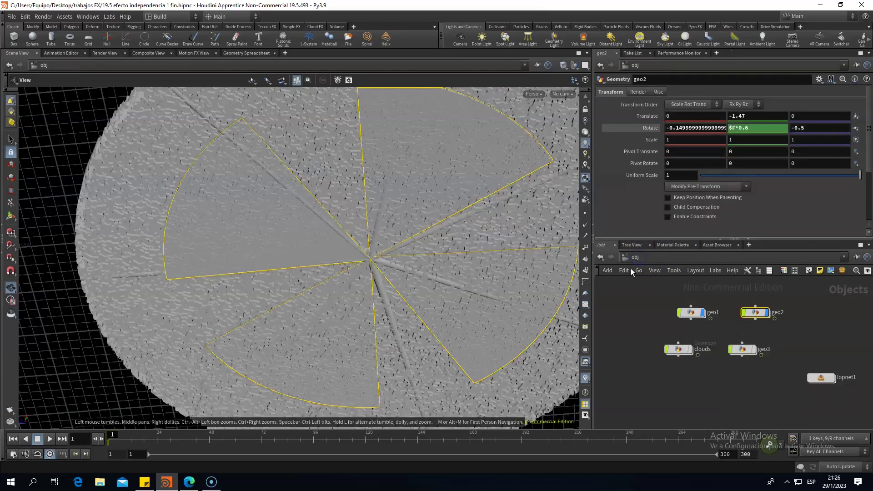
{"action": "left_click", "coordinate": [764, 388]}
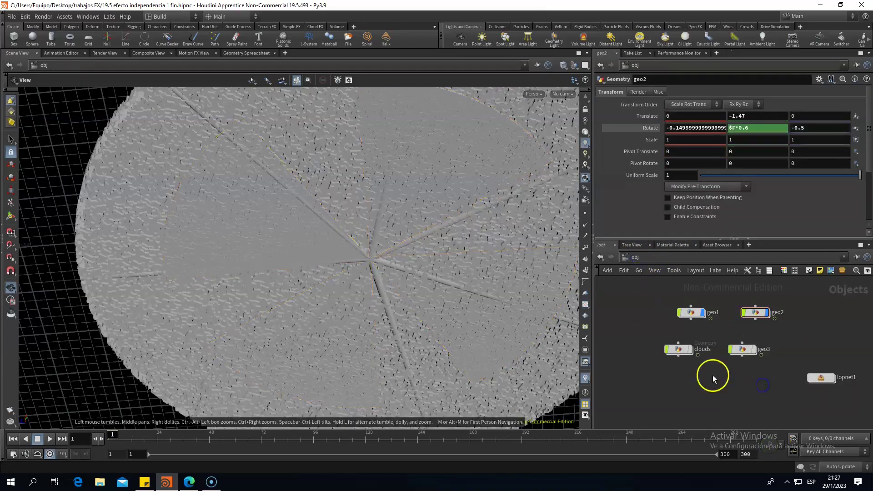
{"action": "double_click", "coordinate": [741, 350]}
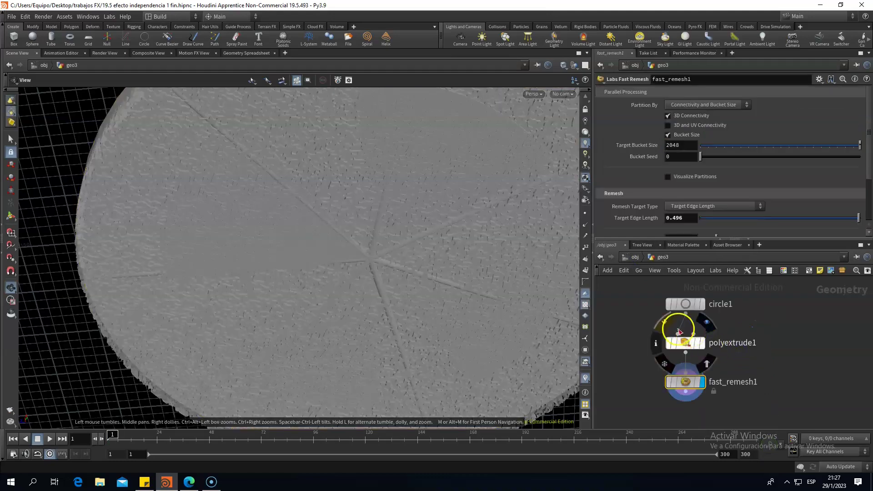
{"action": "left_click_drag", "start_coordinate": [335, 238], "coordinate": [357, 318]}
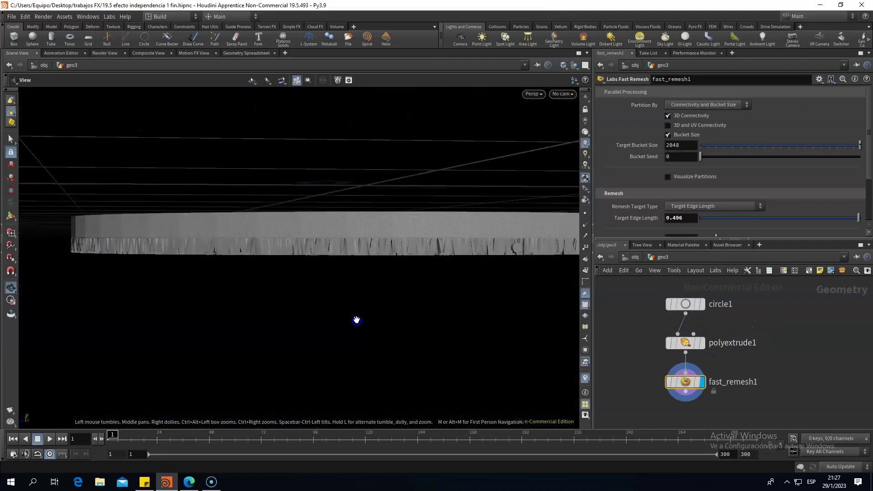
{"action": "left_click", "coordinate": [703, 304]}
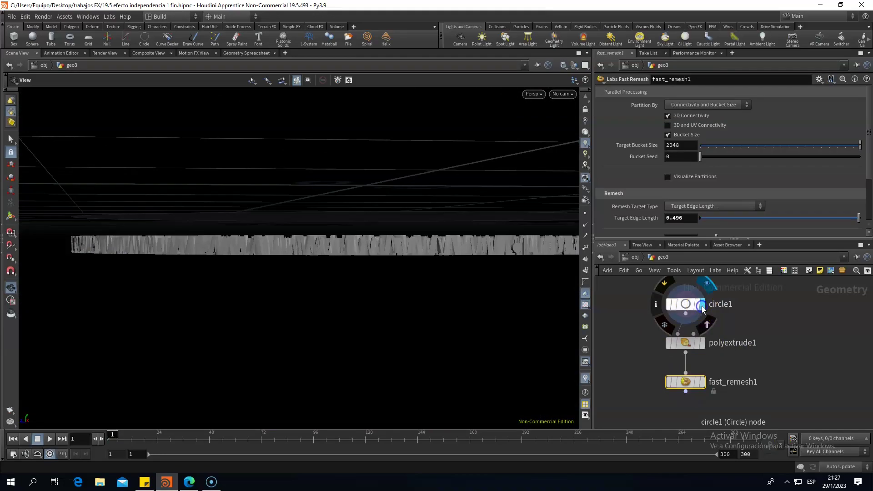
{"action": "mouse_move", "coordinate": [440, 279]}
{"action": "left_mouse_down"}
{"action": "mouse_move", "coordinate": [420, 235]}
{"action": "mouse_move", "coordinate": [419, 259]}
{"action": "mouse_move", "coordinate": [393, 195]}
{"action": "mouse_move", "coordinate": [468, 203]}
{"action": "mouse_move", "coordinate": [451, 273]}
{"action": "mouse_move", "coordinate": [455, 321]}
{"action": "left_mouse_up"}
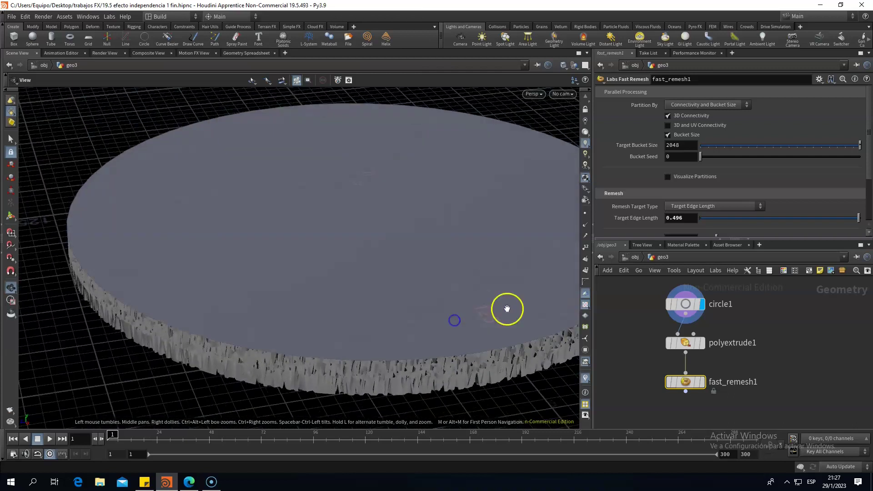
{"action": "left_click", "coordinate": [684, 306]}
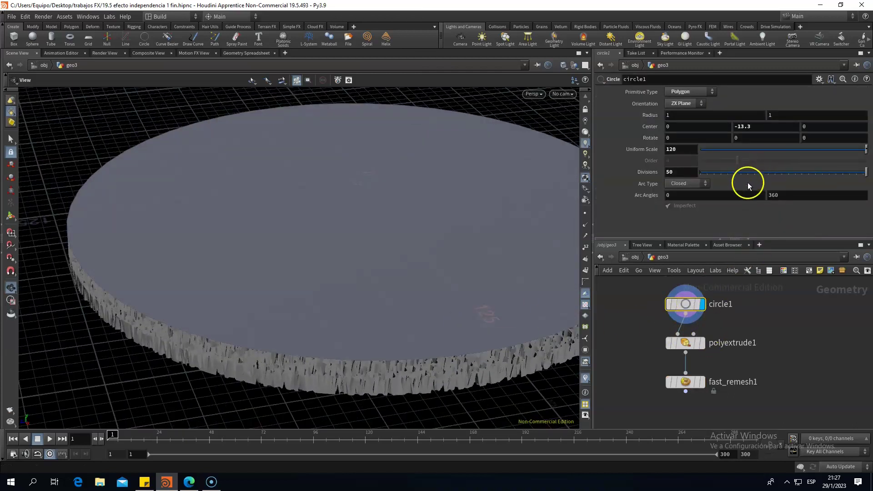
Display polyextrude1 (8.7 extrusion) then fast_remesh1 (0.496 edge length), inspecting each
{"action": "left_click", "coordinate": [686, 343]}
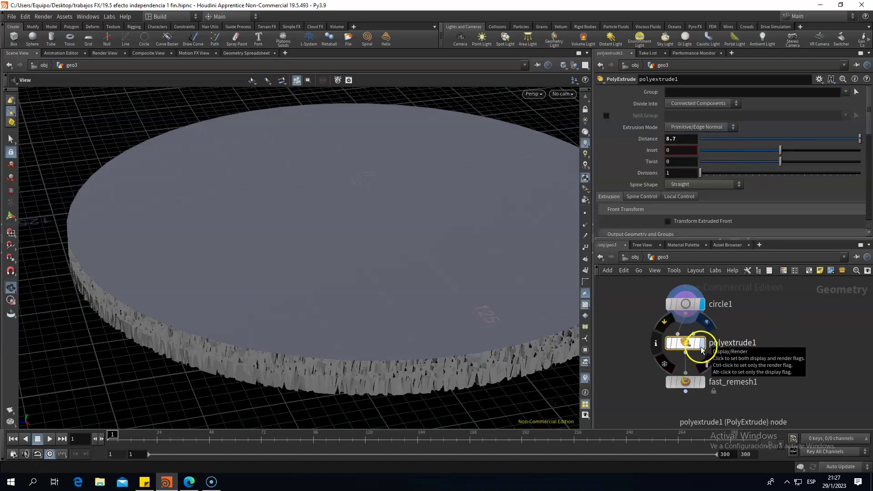
{"action": "left_click", "coordinate": [702, 346]}
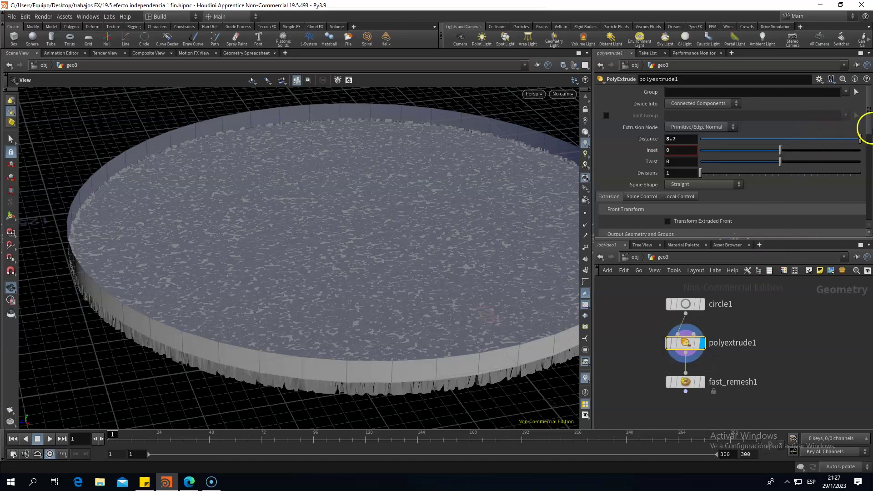
{"action": "mouse_move", "coordinate": [869, 120]}
{"action": "left_mouse_down"}
{"action": "mouse_move", "coordinate": [869, 134]}
{"action": "mouse_move", "coordinate": [865, 128]}
{"action": "left_mouse_up"}
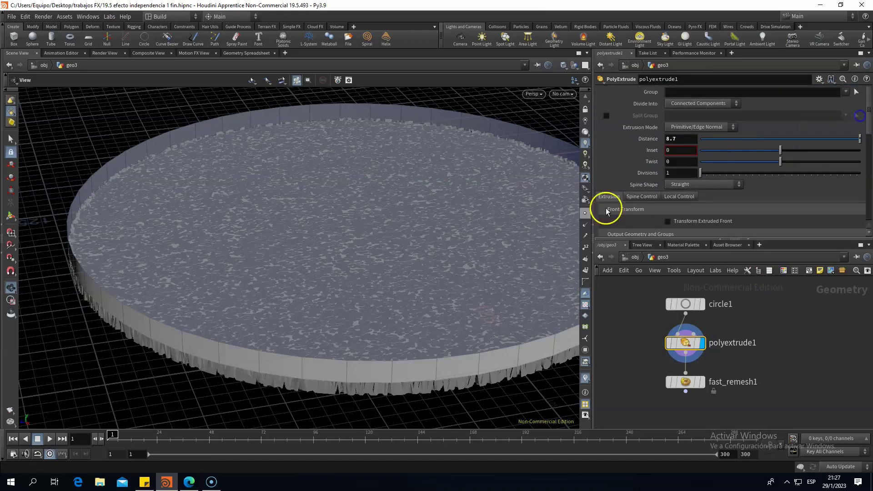
{"action": "mouse_move", "coordinate": [501, 204]}
{"action": "left_mouse_down"}
{"action": "mouse_move", "coordinate": [447, 145]}
{"action": "mouse_move", "coordinate": [462, 213]}
{"action": "left_mouse_up"}
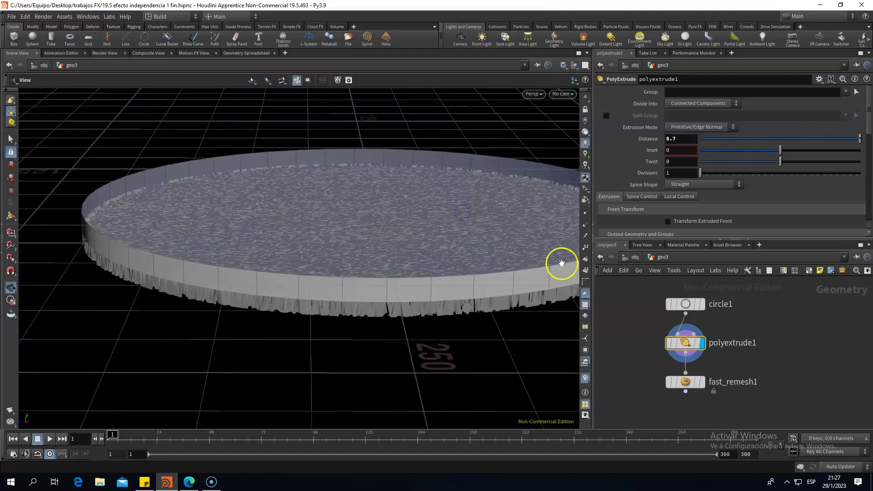
{"action": "left_click", "coordinate": [702, 382]}
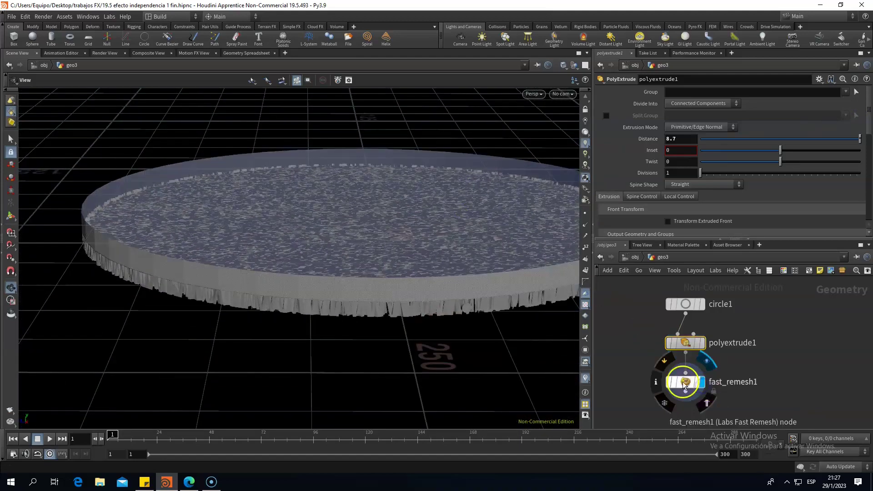
{"action": "left_click", "coordinate": [684, 384]}
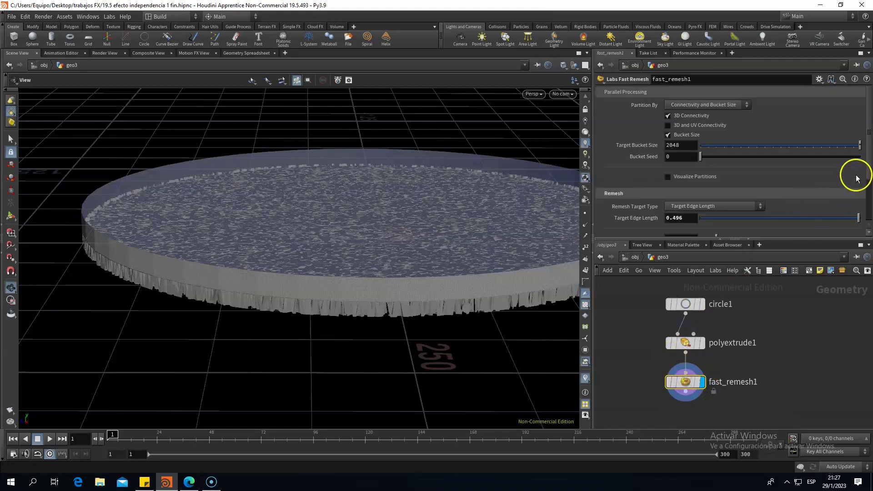
{"action": "mouse_move", "coordinate": [868, 169]}
{"action": "left_mouse_down"}
{"action": "mouse_move", "coordinate": [870, 212]}
{"action": "mouse_move", "coordinate": [858, 166]}
{"action": "left_mouse_up"}
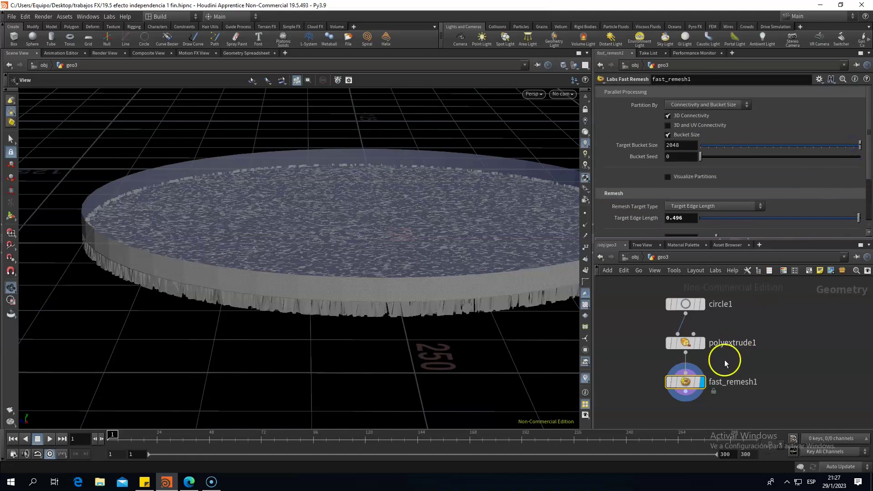
{"action": "mouse_move", "coordinate": [409, 228]}
{"action": "left_mouse_down"}
{"action": "mouse_move", "coordinate": [406, 180]}
{"action": "mouse_move", "coordinate": [419, 127]}
{"action": "mouse_move", "coordinate": [448, 101]}
{"action": "mouse_move", "coordinate": [436, 99]}
{"action": "mouse_move", "coordinate": [437, 113]}
{"action": "left_mouse_up"}
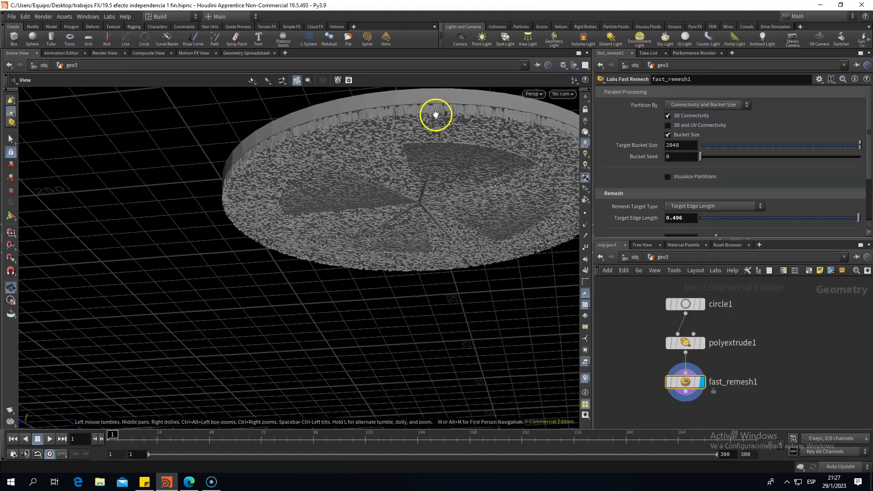
Turn on the clouds object, enter its network and preview the source circle
{"action": "left_click", "coordinate": [626, 261]}
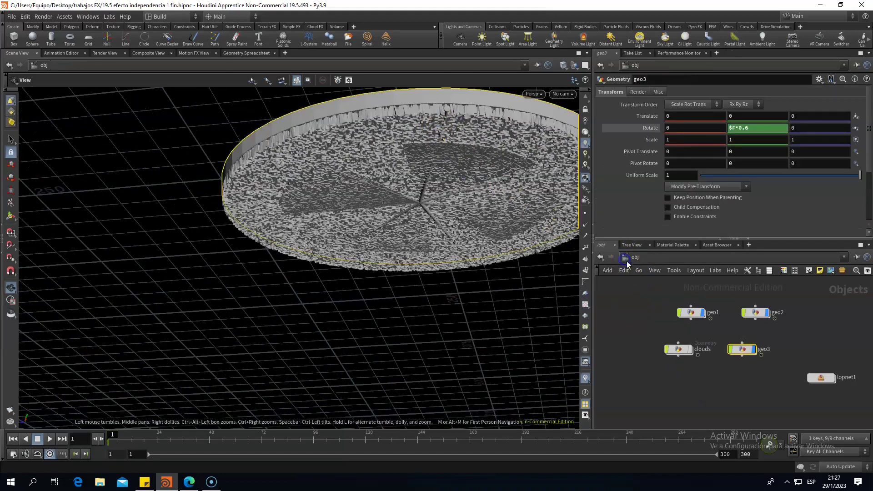
{"action": "left_click", "coordinate": [689, 350]}
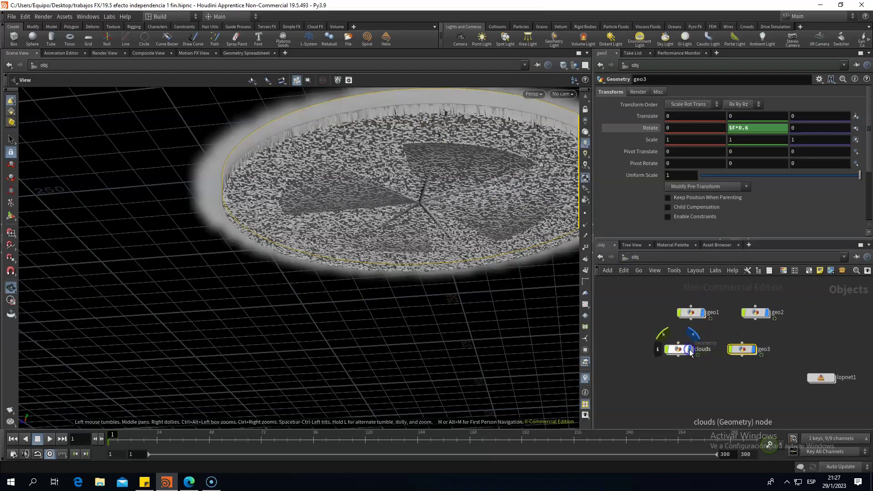
{"action": "double_click", "coordinate": [678, 350]}
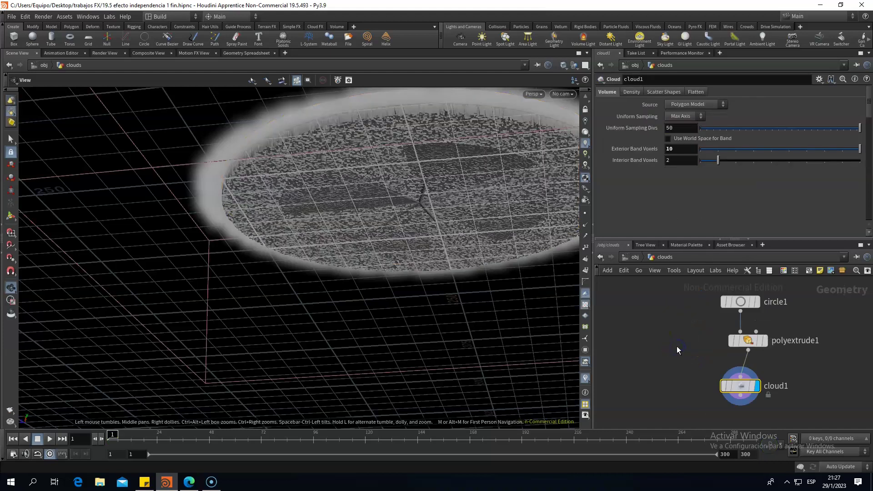
{"action": "left_click", "coordinate": [751, 304]}
{"action": "left_click", "coordinate": [739, 302]}
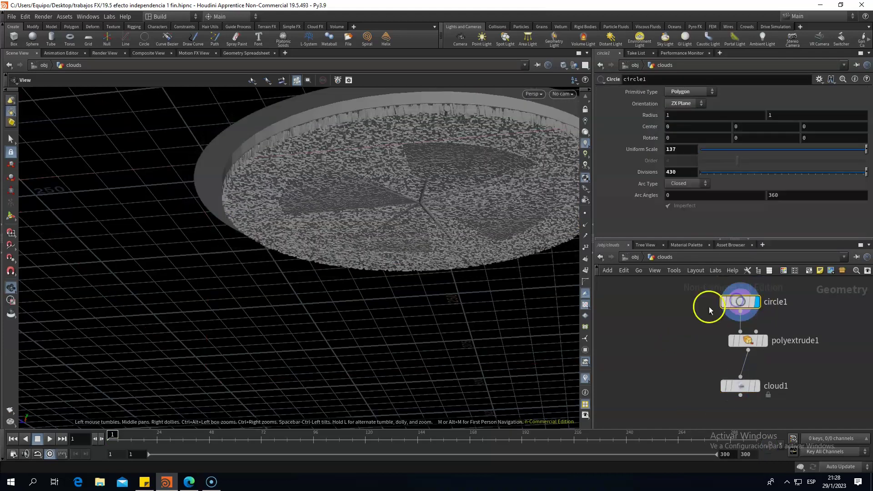
Preview the extruded cloud disc and inspect its extrusion settings
{"action": "mouse_move", "coordinate": [412, 223]}
{"action": "left_mouse_down"}
{"action": "mouse_move", "coordinate": [384, 287]}
{"action": "mouse_move", "coordinate": [384, 259]}
{"action": "mouse_move", "coordinate": [377, 317]}
{"action": "left_mouse_up"}
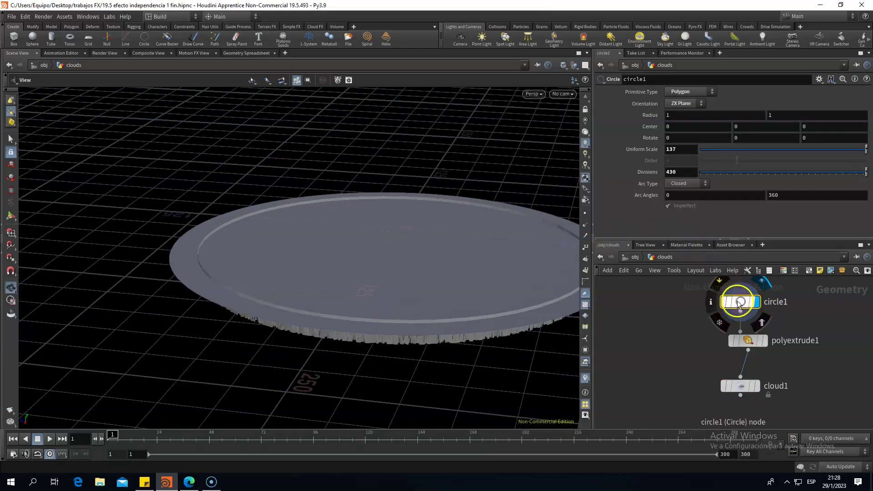
{"action": "left_click", "coordinate": [765, 341]}
{"action": "left_click", "coordinate": [749, 344]}
{"action": "mouse_move", "coordinate": [481, 292]}
{"action": "left_mouse_down"}
{"action": "mouse_move", "coordinate": [382, 282]}
{"action": "mouse_move", "coordinate": [381, 272]}
{"action": "left_mouse_up"}
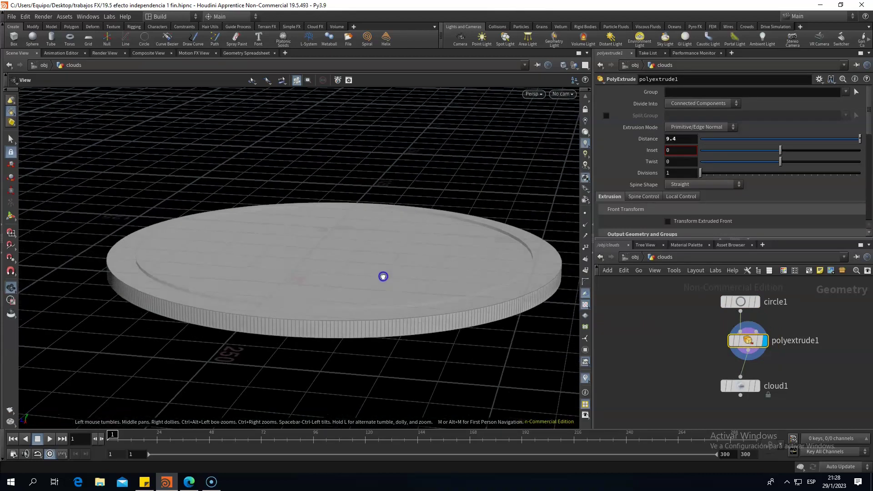
{"action": "mouse_move", "coordinate": [382, 272]}
{"action": "left_mouse_down"}
{"action": "mouse_move", "coordinate": [384, 292]}
{"action": "mouse_move", "coordinate": [383, 278]}
{"action": "left_mouse_up"}
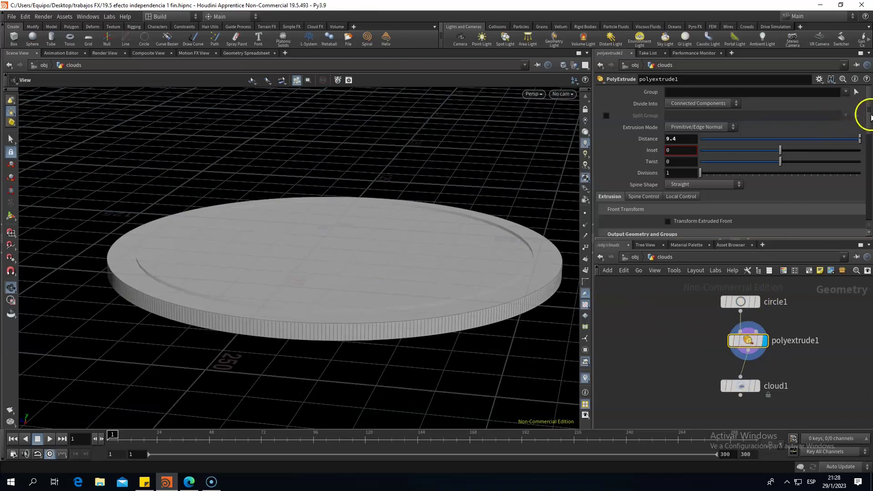
{"action": "mouse_move", "coordinate": [870, 117]}
{"action": "left_mouse_down"}
{"action": "mouse_move", "coordinate": [870, 140]}
{"action": "mouse_move", "coordinate": [864, 111]}
{"action": "left_mouse_up"}
{"action": "mouse_move", "coordinate": [740, 386]}
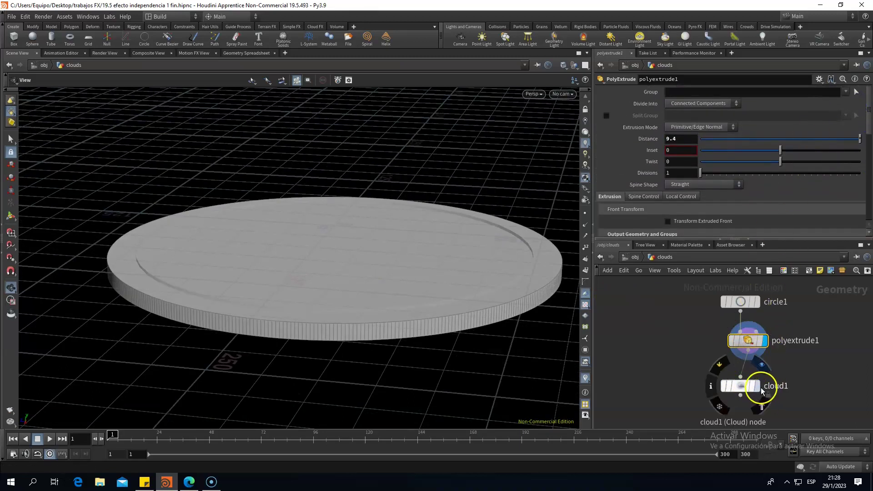
Display the cloud volume rim, orbit down onto the disc, and return to /obj
{"action": "left_click", "coordinate": [759, 387]}
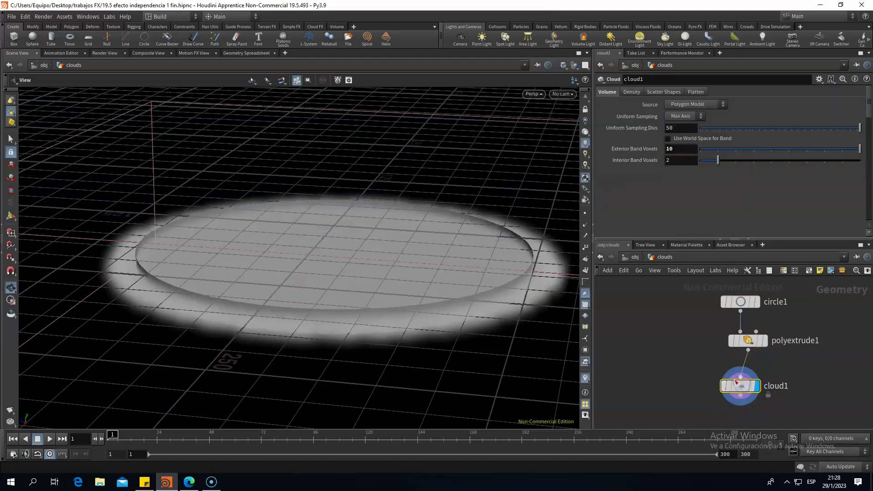
{"action": "mouse_move", "coordinate": [405, 263]}
{"action": "left_mouse_down"}
{"action": "mouse_move", "coordinate": [392, 174]}
{"action": "mouse_move", "coordinate": [399, 259]}
{"action": "mouse_move", "coordinate": [381, 201]}
{"action": "left_mouse_up"}
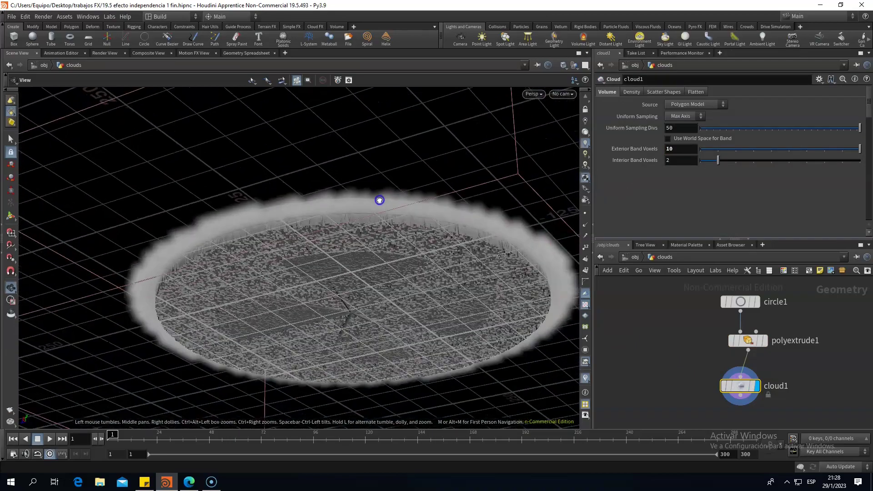
{"action": "middle_click_drag", "start_coordinate": [380, 200], "coordinate": [432, 169]}
{"action": "mouse_move", "coordinate": [470, 118]}
{"action": "right_mouse_down"}
{"action": "mouse_move", "coordinate": [472, 102]}
{"action": "mouse_move", "coordinate": [472, 128]}
{"action": "right_mouse_up"}
{"action": "left_click_drag", "start_coordinate": [471, 129], "coordinate": [479, 197]}
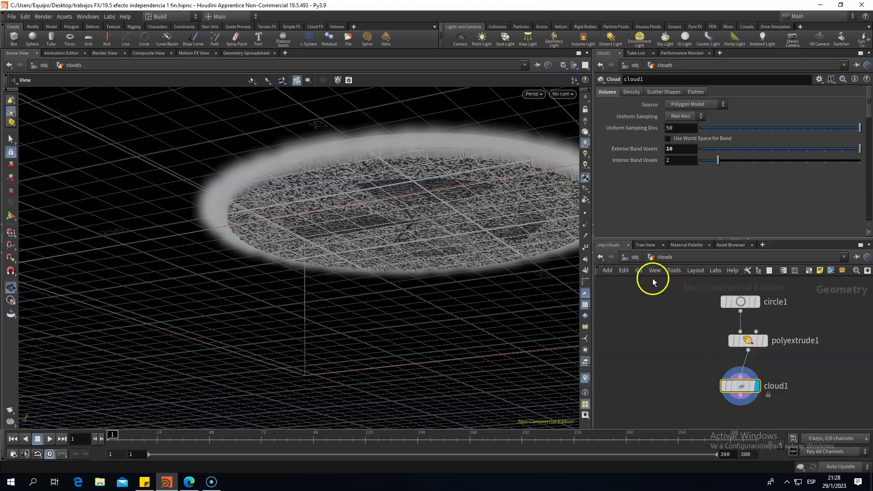
{"action": "left_click", "coordinate": [639, 257]}
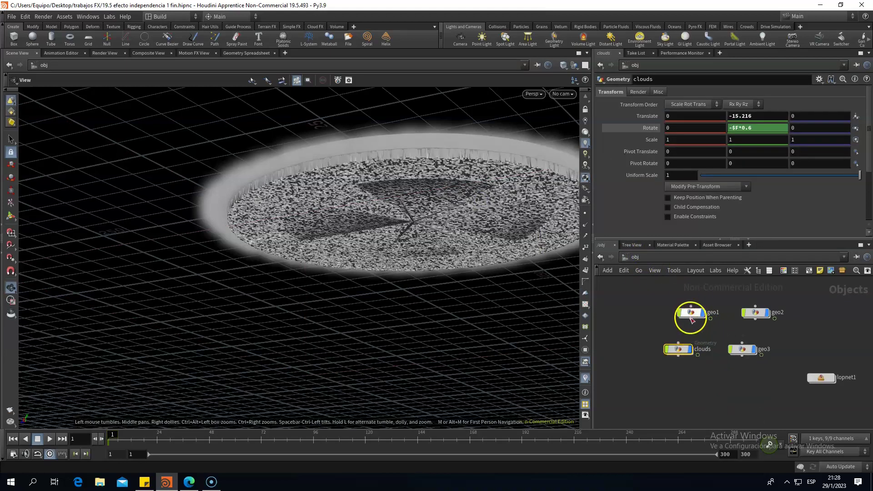
Set Rotate Y to $F*0.6 on geo1, geo2 and geo3
{"action": "left_click", "coordinate": [691, 313]}
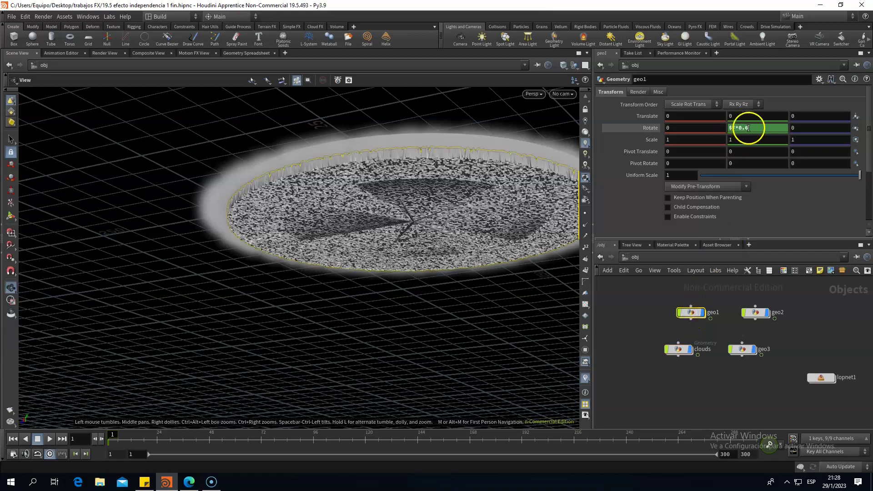
{"action": "key", "text": "Return"}
{"action": "left_click", "coordinate": [756, 312]}
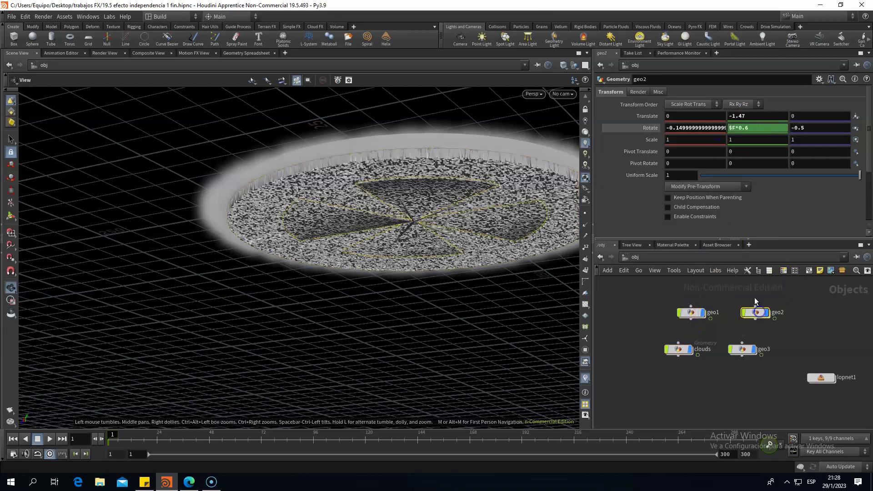
{"action": "key", "text": "Return"}
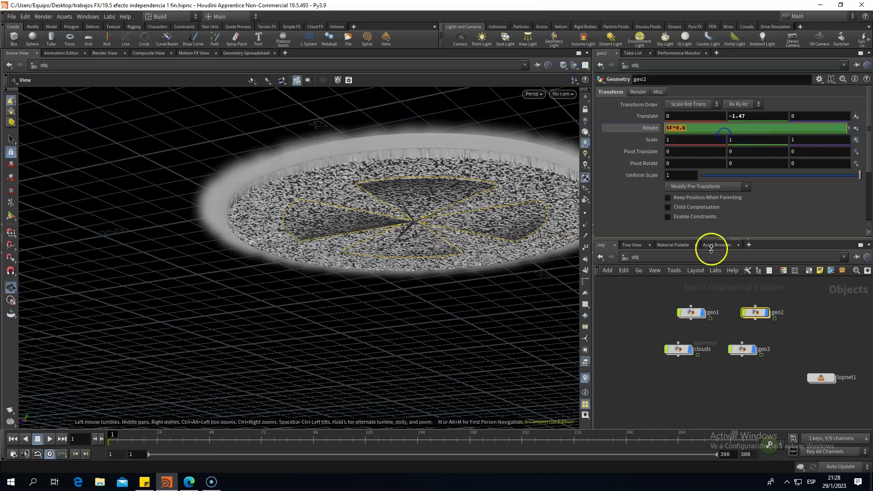
{"action": "mouse_move", "coordinate": [744, 350]}
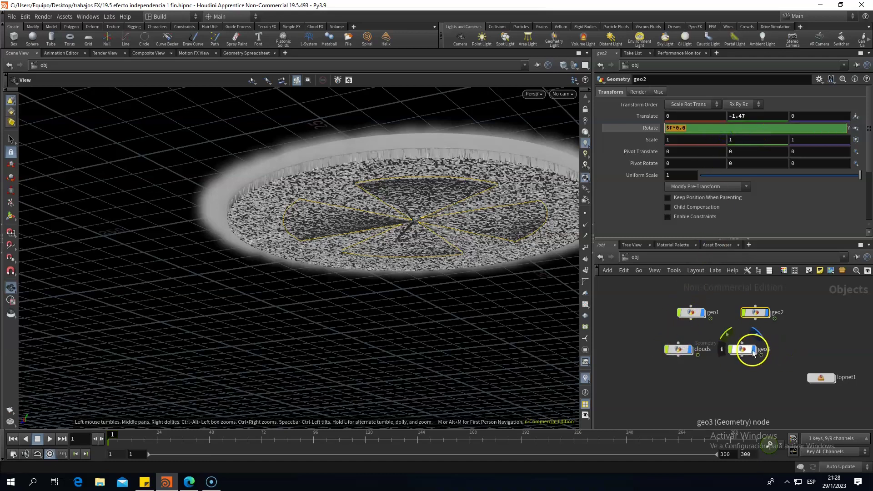
{"action": "left_click", "coordinate": [749, 353]}
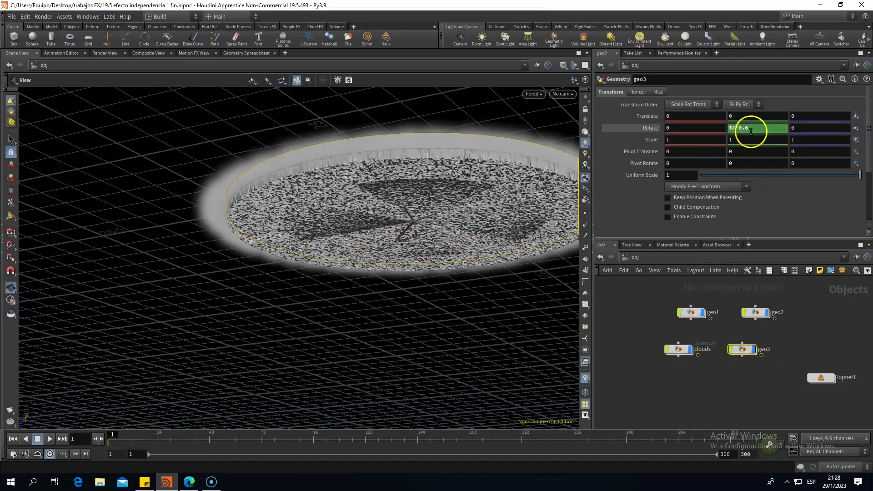
{"action": "left_click", "coordinate": [677, 349]}
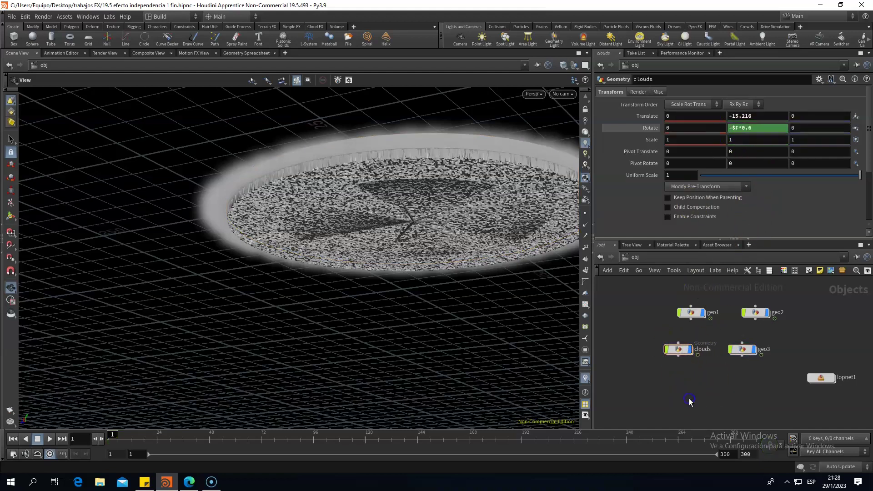
Play the animation to preview the spin, stop it and rewind to frame 1
{"action": "left_click", "coordinate": [50, 438]}
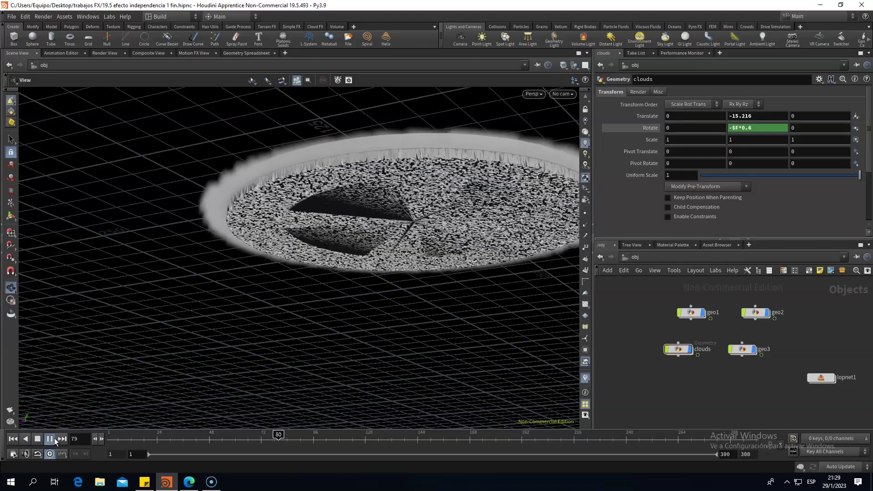
{"action": "mouse_move", "coordinate": [236, 302]}
{"action": "left_mouse_down"}
{"action": "mouse_move", "coordinate": [240, 268]}
{"action": "mouse_move", "coordinate": [233, 292]}
{"action": "mouse_move", "coordinate": [180, 279]}
{"action": "mouse_move", "coordinate": [171, 256]}
{"action": "mouse_move", "coordinate": [326, 279]}
{"action": "mouse_move", "coordinate": [331, 312]}
{"action": "mouse_move", "coordinate": [318, 302]}
{"action": "mouse_move", "coordinate": [280, 308]}
{"action": "mouse_move", "coordinate": [219, 296]}
{"action": "mouse_move", "coordinate": [142, 369]}
{"action": "left_mouse_up"}
{"action": "left_click", "coordinate": [37, 439]}
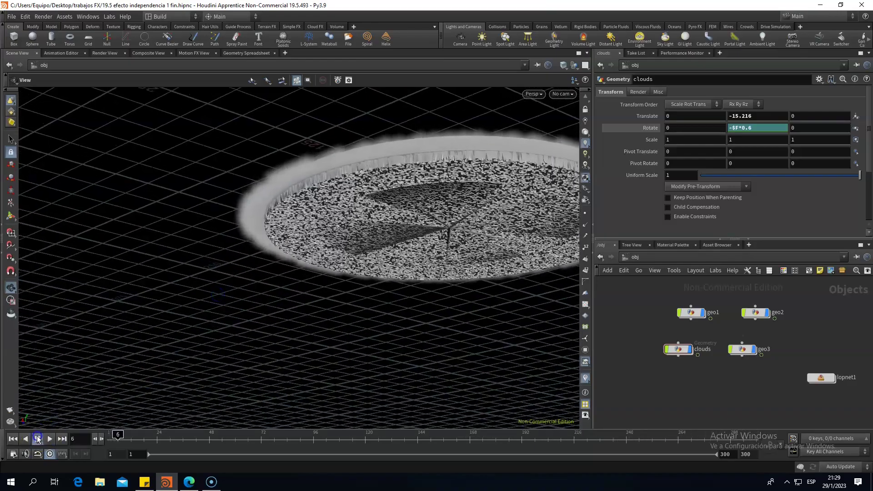
{"action": "left_click", "coordinate": [13, 439]}
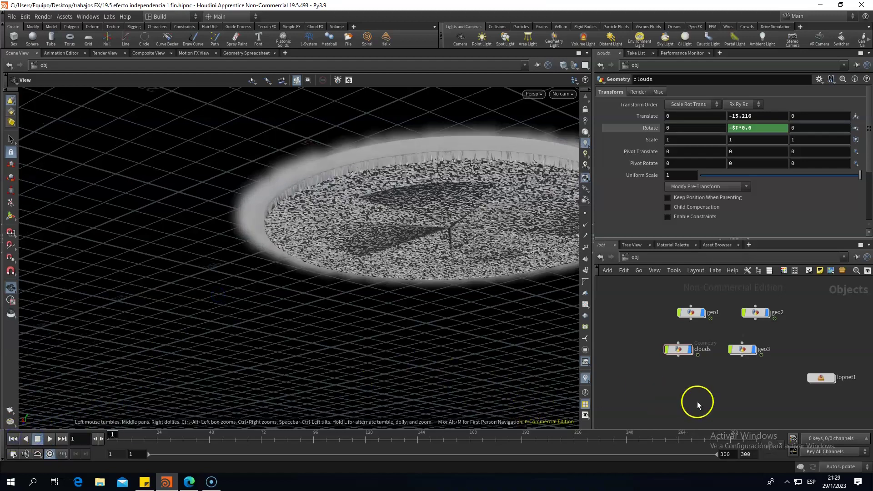
Enter the lopnet1 Solaris network and select materiallibrary1
{"action": "double_click", "coordinate": [818, 378]}
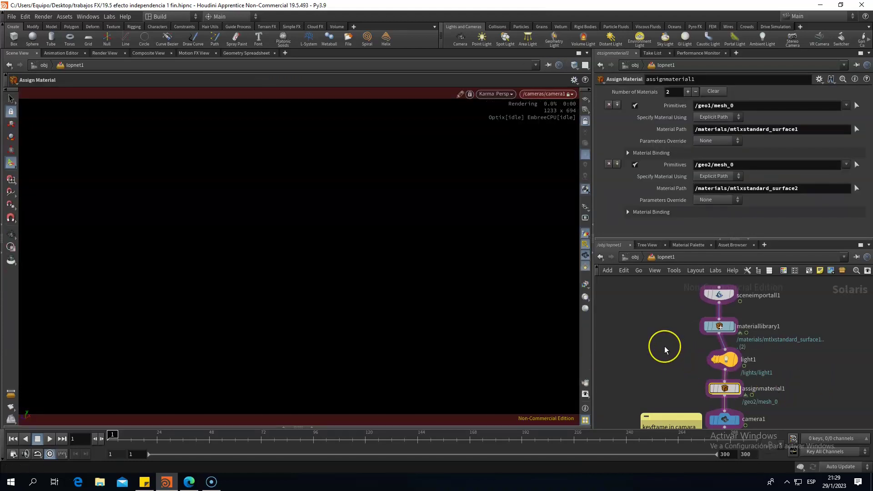
{"action": "scroll", "coordinate": [664, 346], "scroll_direction": "down", "scroll_amount": 3}
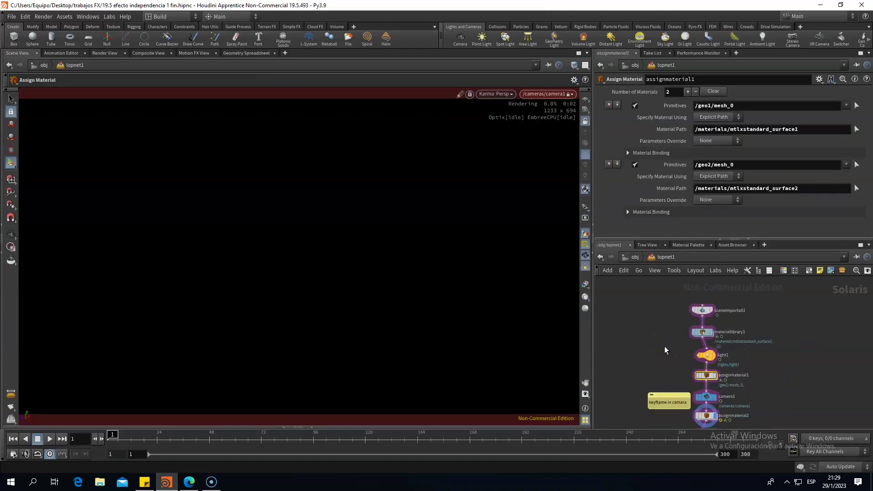
{"action": "left_click", "coordinate": [703, 334]}
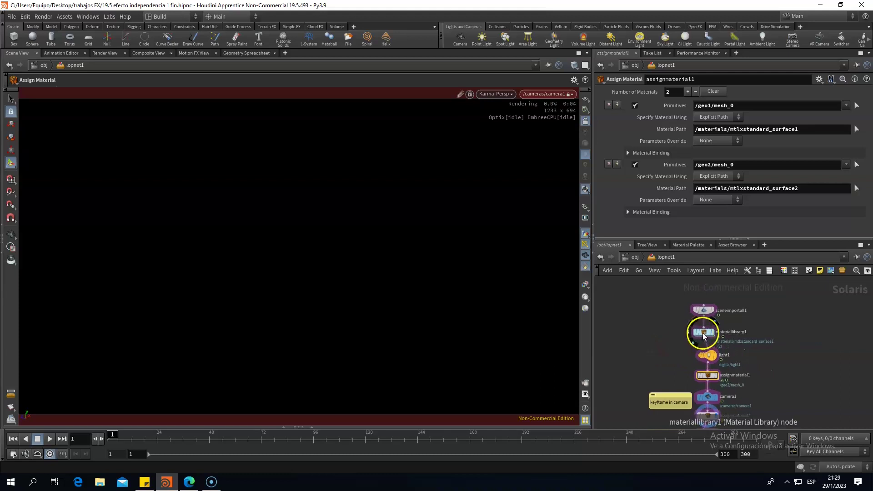
Dive into materiallibrary1 and frame mtlxstandard_surface1 in the VEX Builder network
{"action": "double_click", "coordinate": [703, 334]}
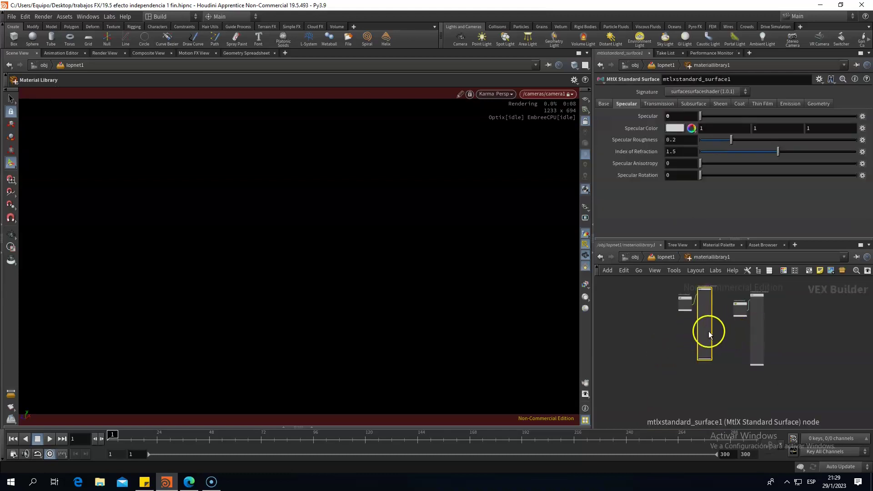
{"action": "scroll", "coordinate": [686, 305], "scroll_direction": "up", "scroll_amount": 3}
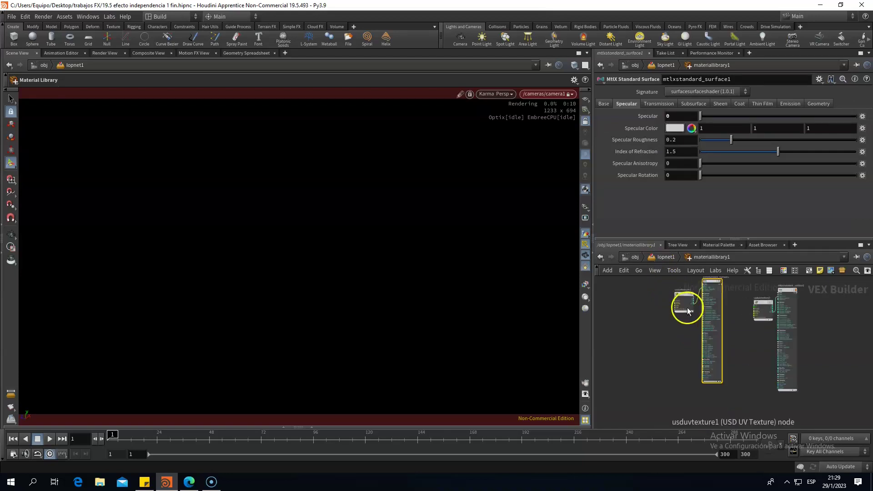
{"action": "left_click", "coordinate": [675, 346]}
{"action": "scroll", "coordinate": [668, 364], "scroll_direction": "up", "scroll_amount": 5}
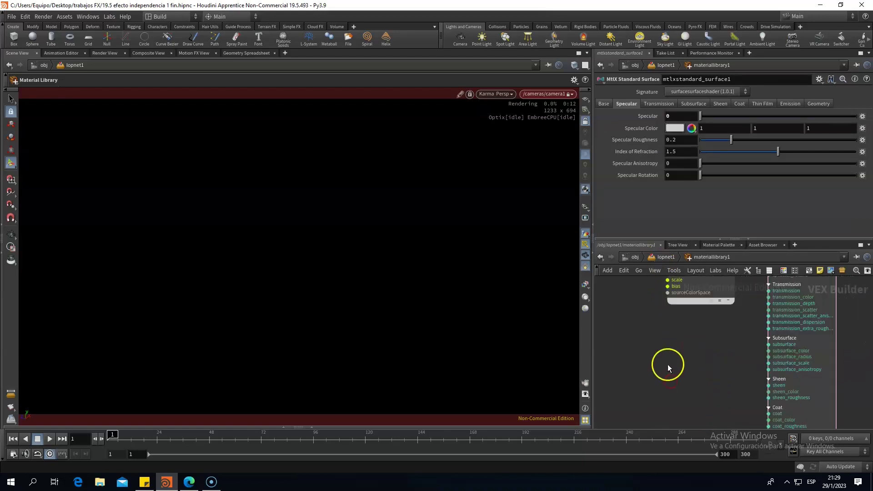
{"action": "left_click", "coordinate": [692, 411]}
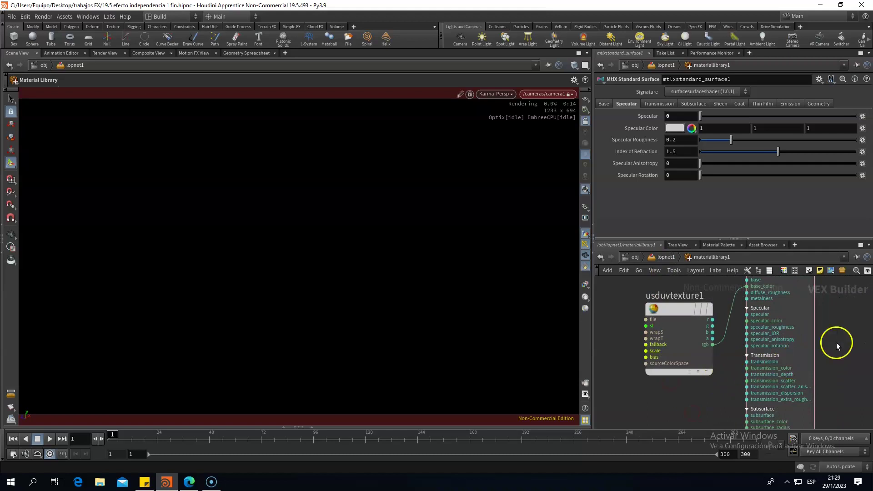
{"action": "middle_click_drag", "start_coordinate": [836, 342], "coordinate": [831, 404]}
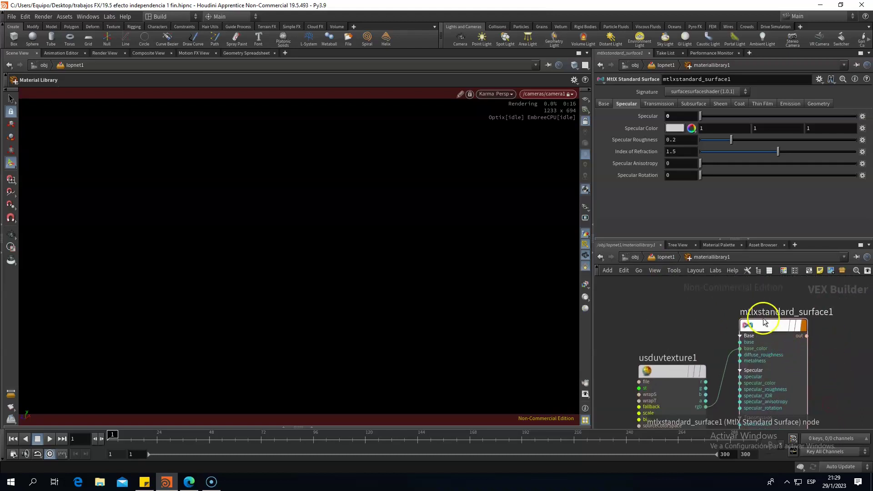
{"action": "scroll", "coordinate": [764, 322], "scroll_direction": "up", "scroll_amount": 2}
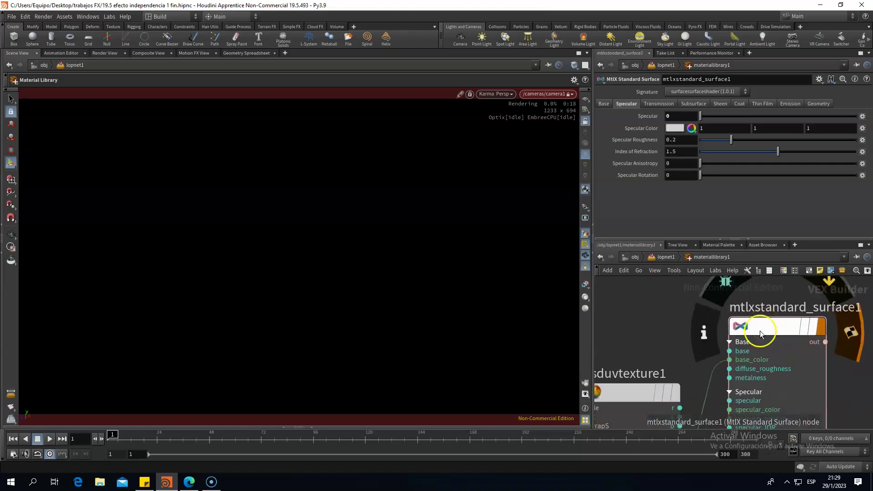
{"action": "scroll", "coordinate": [664, 338], "scroll_direction": "down", "scroll_amount": 3}
Inspect usduvtexture1's texture settings, keeping its name unchanged
{"action": "left_click", "coordinate": [640, 372]}
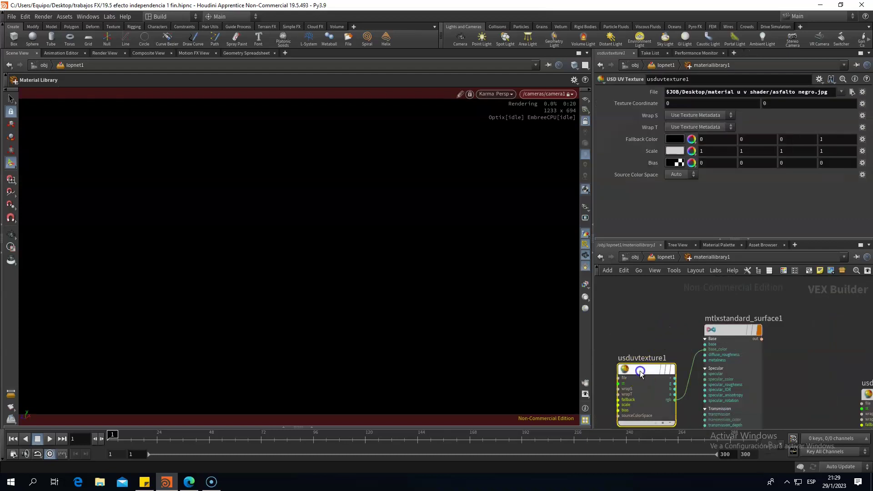
{"action": "scroll", "coordinate": [641, 371], "scroll_direction": "up", "scroll_amount": 2}
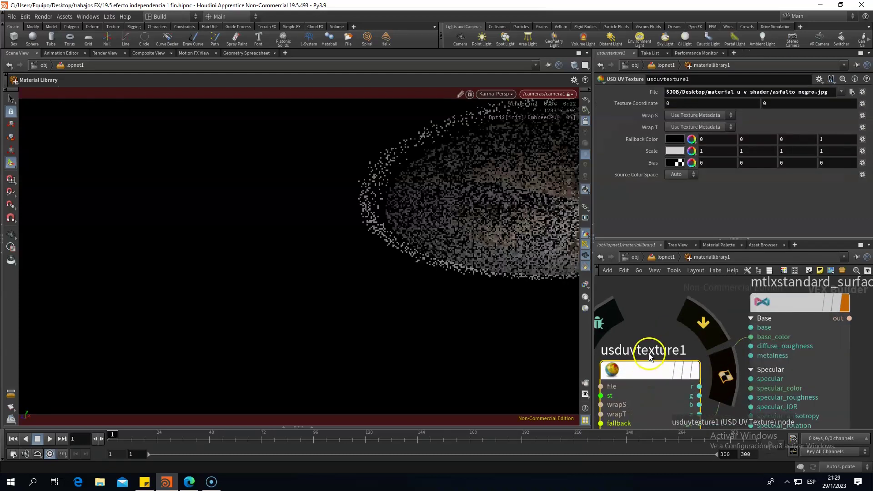
{"action": "double_click", "coordinate": [649, 351]}
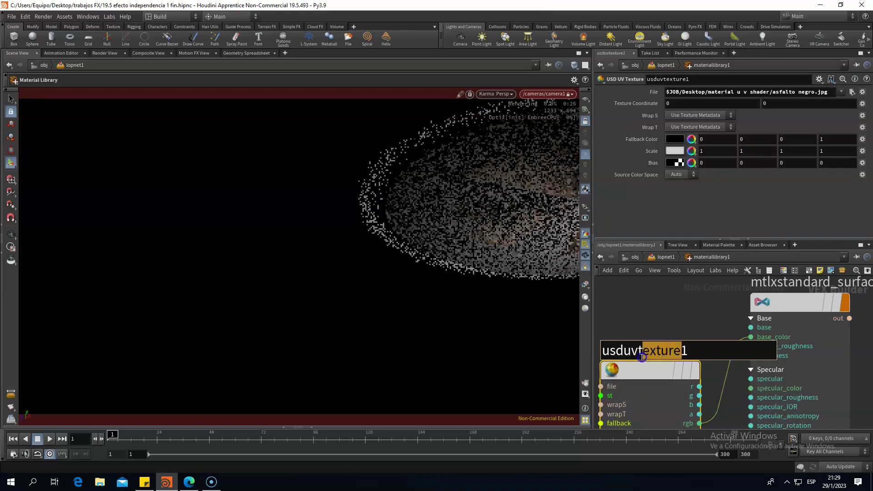
{"action": "left_click", "coordinate": [656, 318]}
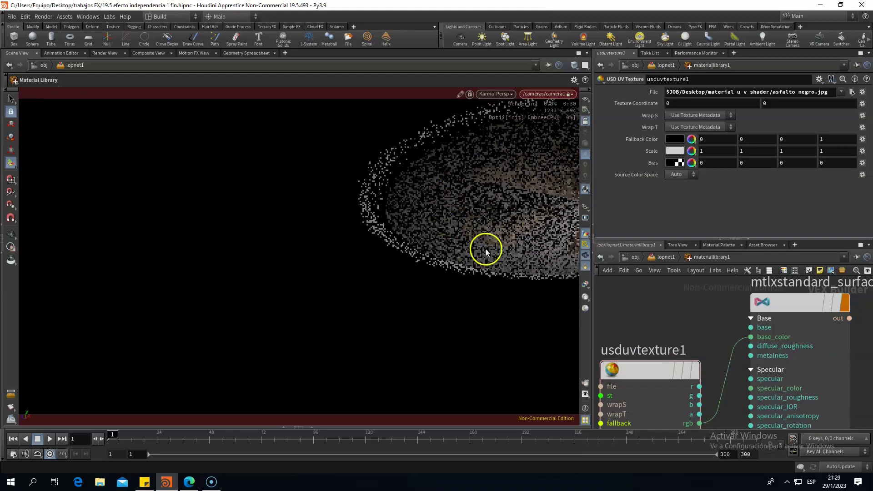
Check usduvtexture2's arena negra texture file, then go back up to lopnet1
{"action": "scroll", "coordinate": [660, 309], "scroll_direction": "down", "scroll_amount": 3}
{"action": "scroll", "coordinate": [650, 315], "scroll_direction": "down", "scroll_amount": 2}
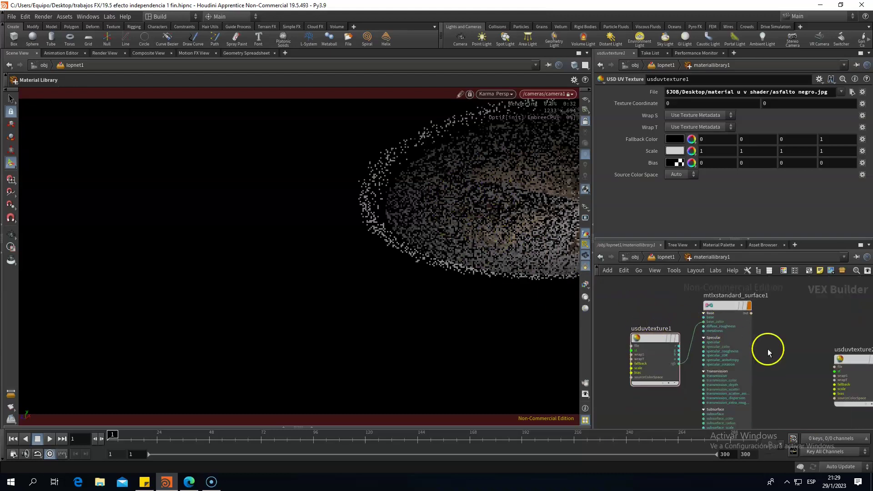
{"action": "middle_click_drag", "start_coordinate": [767, 348], "coordinate": [700, 341]}
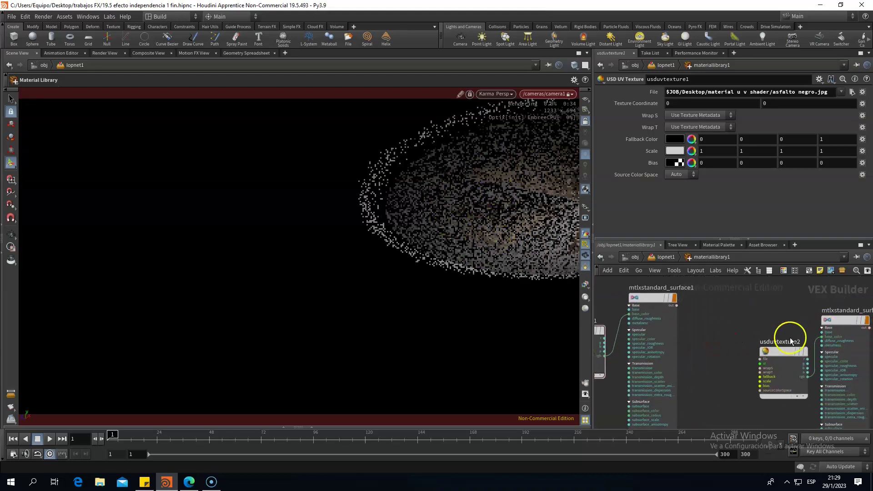
{"action": "scroll", "coordinate": [820, 326], "scroll_direction": "up", "scroll_amount": 3}
{"action": "middle_click_drag", "start_coordinate": [792, 327], "coordinate": [718, 315]}
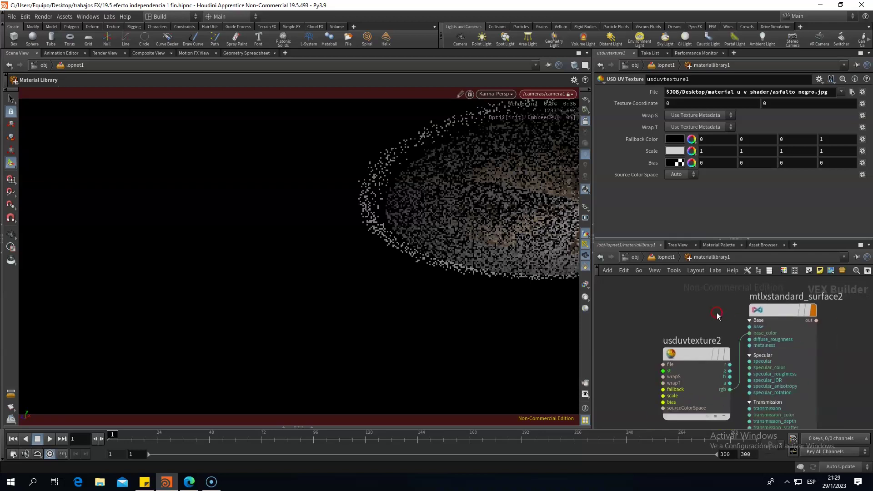
{"action": "left_click", "coordinate": [694, 354]}
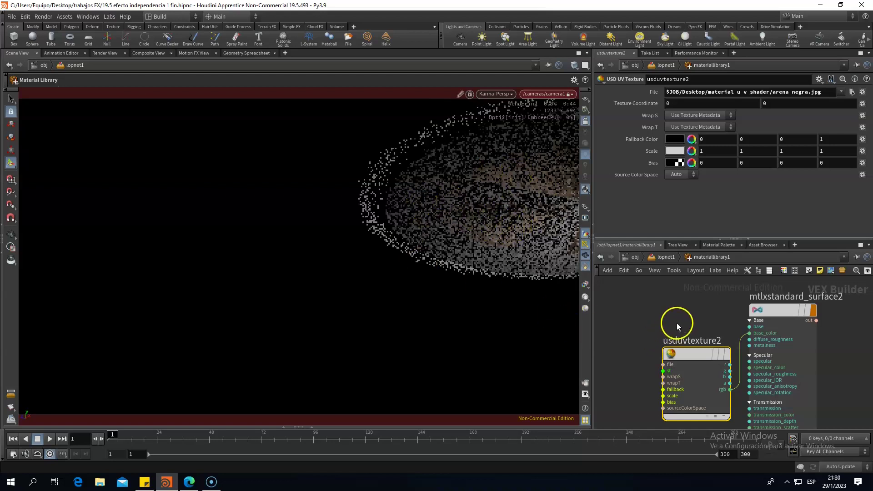
{"action": "scroll", "coordinate": [677, 323], "scroll_direction": "down", "scroll_amount": 3}
{"action": "middle_click_drag", "start_coordinate": [784, 357], "coordinate": [824, 360]}
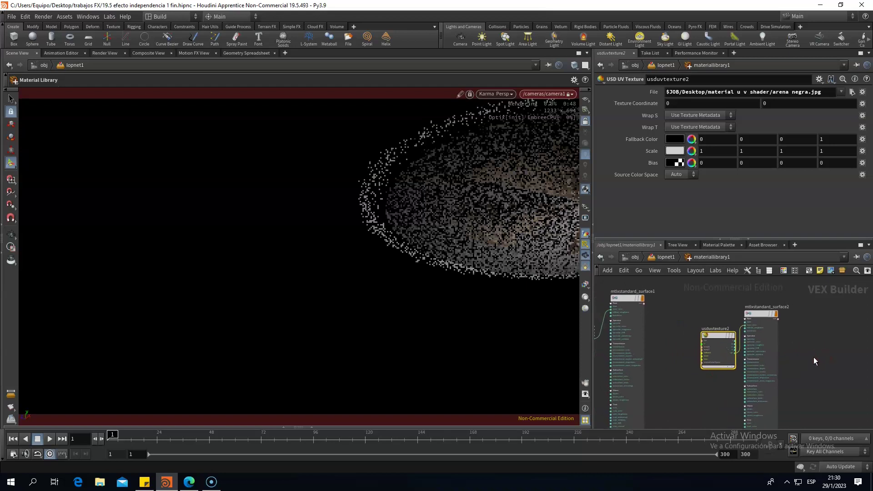
{"action": "scroll", "coordinate": [814, 357], "scroll_direction": "down", "scroll_amount": 3}
{"action": "left_click", "coordinate": [659, 259]}
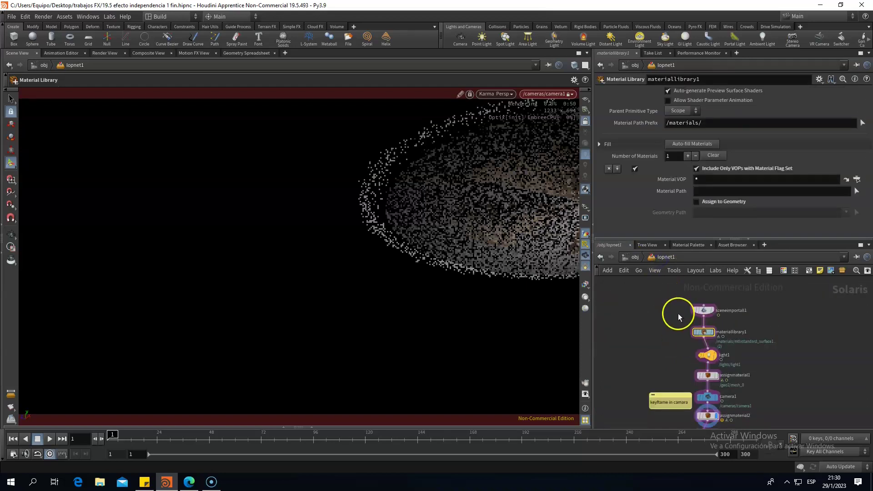
Review light1's settings, then select assignmaterial1 binding geo1 and geo2 to surface1 and surface2
{"action": "left_click", "coordinate": [708, 356]}
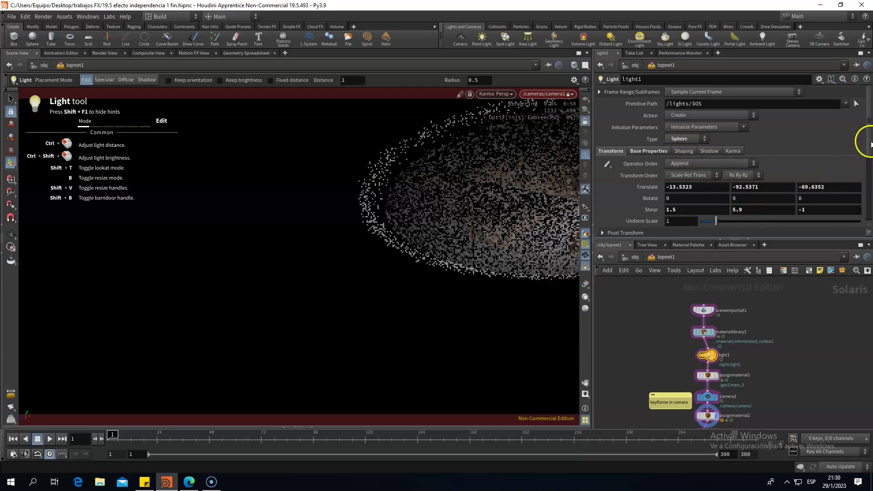
{"action": "mouse_move", "coordinate": [870, 144]}
{"action": "left_mouse_down"}
{"action": "mouse_move", "coordinate": [867, 183]}
{"action": "mouse_move", "coordinate": [863, 135]}
{"action": "left_mouse_up"}
{"action": "scroll", "coordinate": [712, 396], "scroll_direction": "up", "scroll_amount": 1}
{"action": "middle_click_drag", "start_coordinate": [697, 387], "coordinate": [683, 345]}
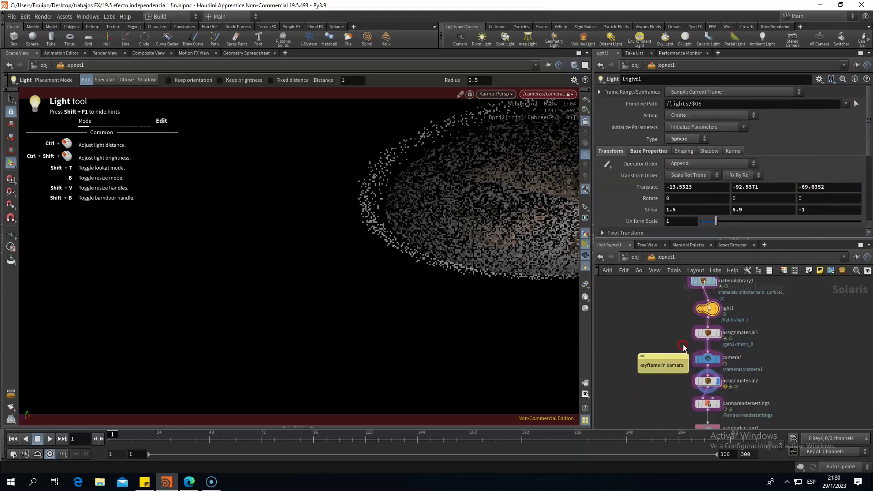
{"action": "left_click", "coordinate": [705, 334]}
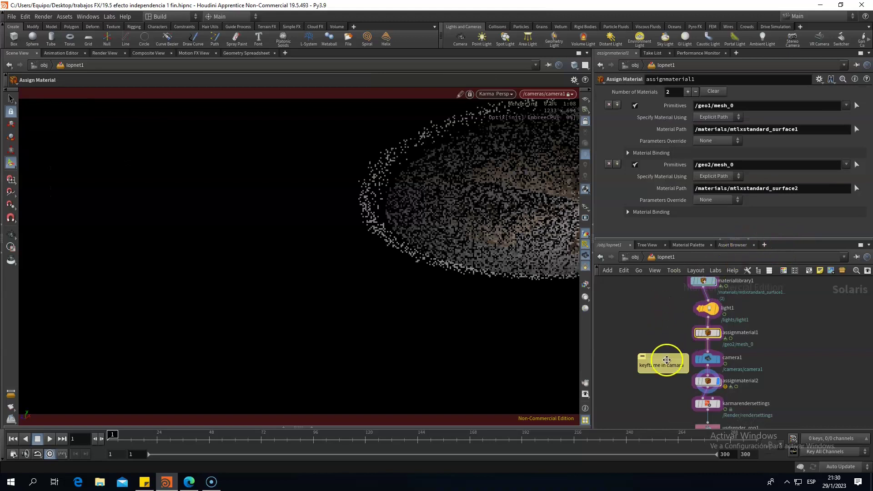
Fix the sticky note to read 'keyframe in camara' and select camera1 to view its keyed Translate
{"action": "scroll", "coordinate": [667, 360], "scroll_direction": "up", "scroll_amount": 3}
{"action": "middle_click_drag", "start_coordinate": [673, 345], "coordinate": [688, 332]}
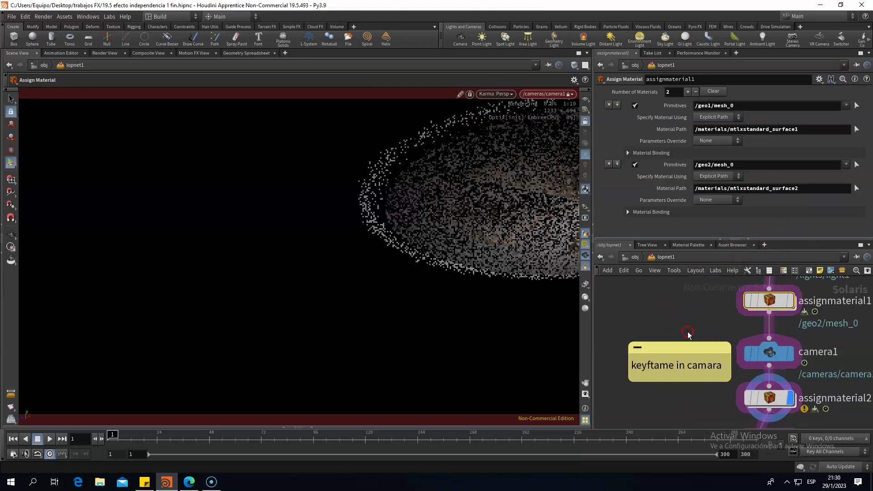
{"action": "left_click", "coordinate": [687, 364]}
{"action": "double_click", "coordinate": [657, 367]}
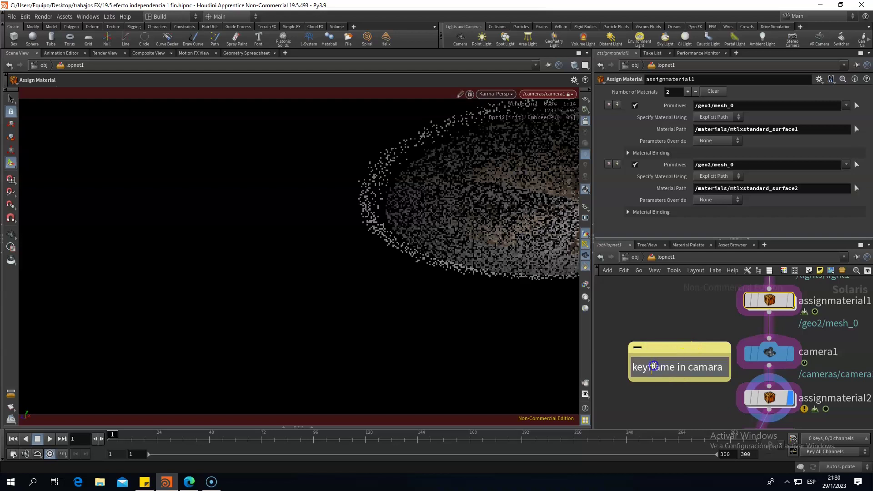
{"action": "left_click", "coordinate": [728, 380]}
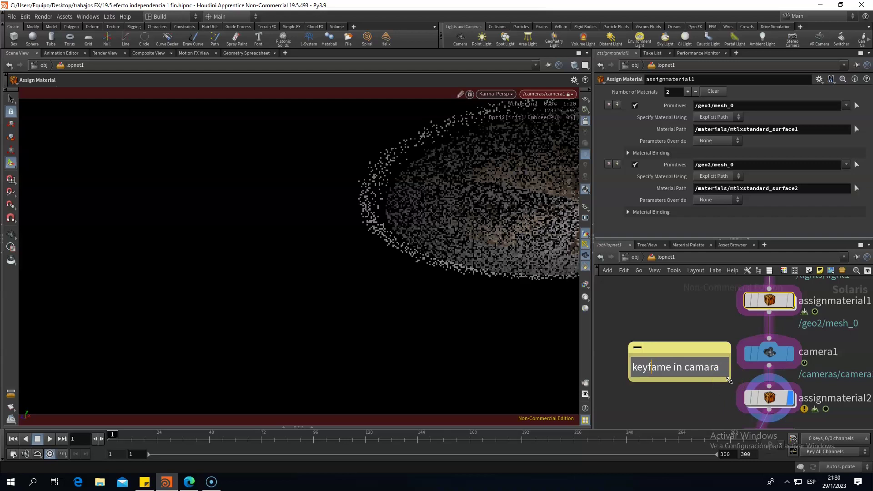
{"action": "type", "text": "r"}
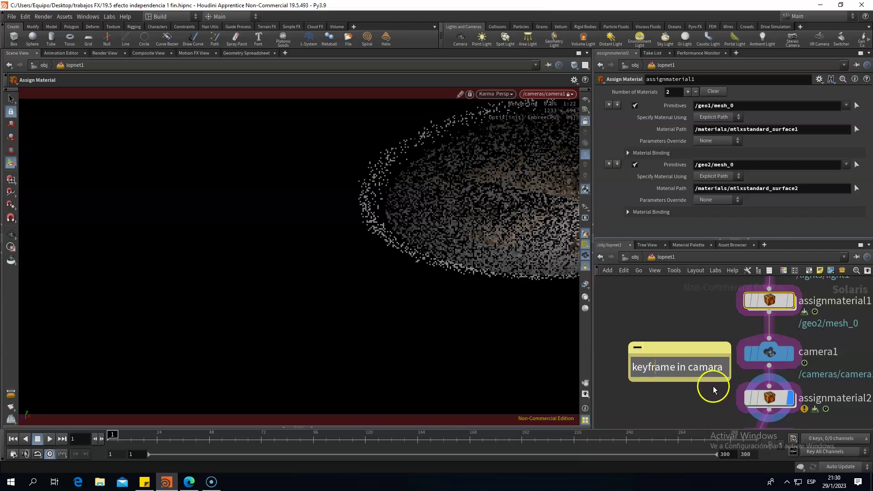
{"action": "left_click", "coordinate": [713, 389]}
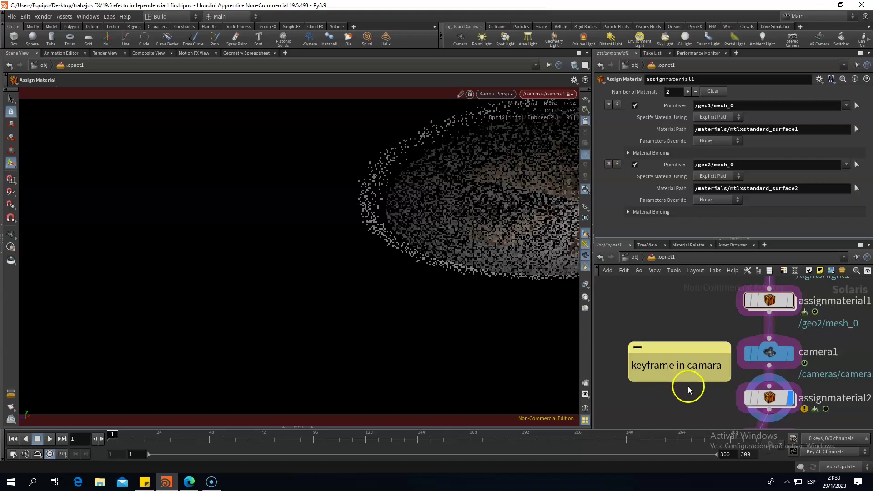
{"action": "left_click", "coordinate": [765, 353]}
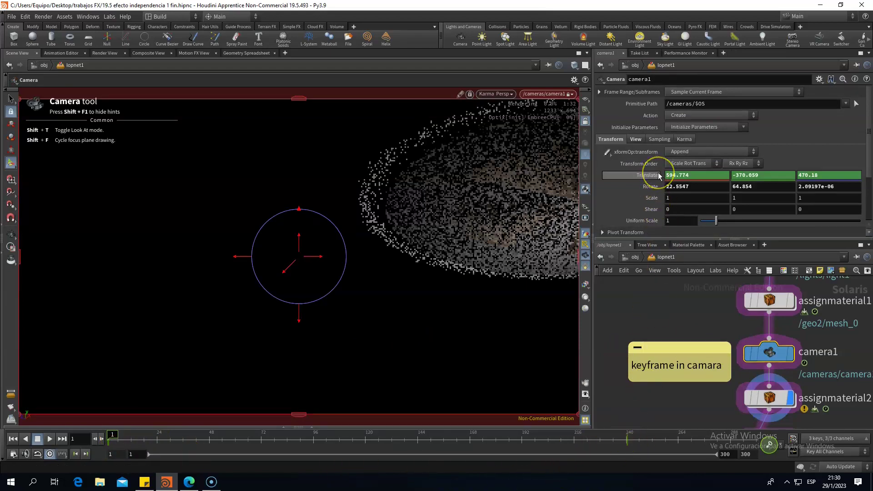
Toggle camera1's Translate expressions, then select assignmaterial2 binding surface3 to geo4
{"action": "left_click", "coordinate": [651, 175]}
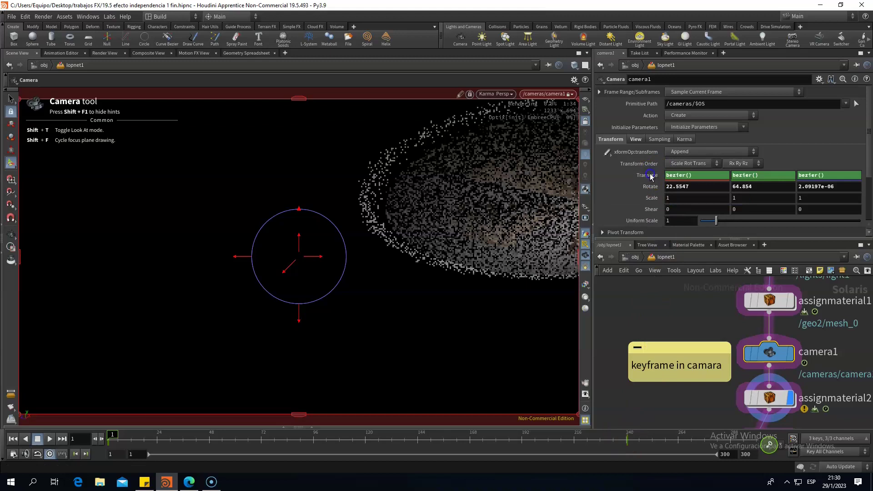
{"action": "left_click", "coordinate": [651, 175]}
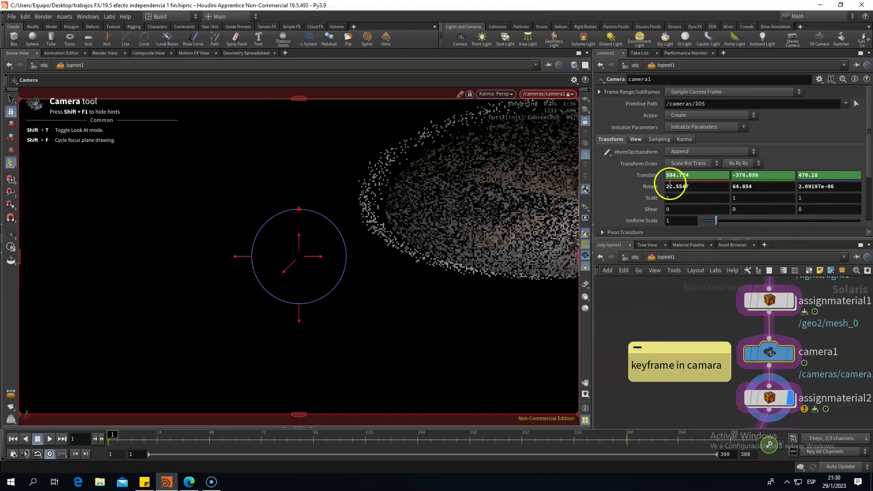
{"action": "double_click", "coordinate": [661, 368]}
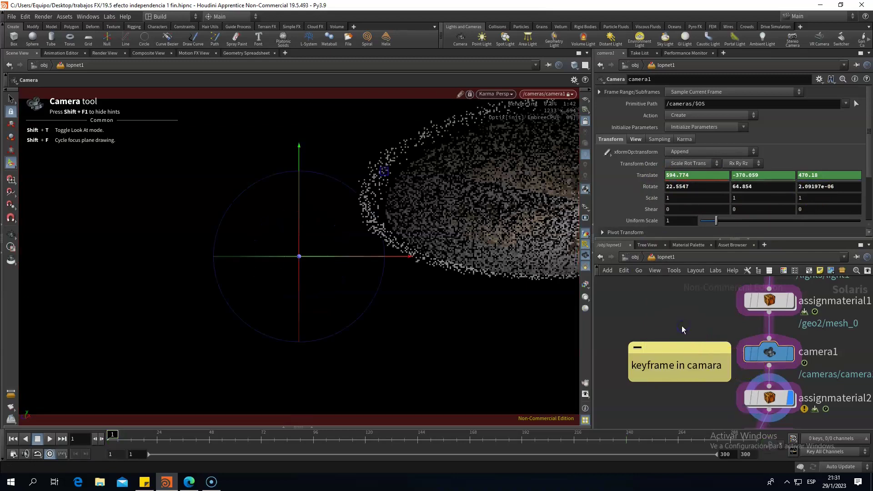
{"action": "left_click", "coordinate": [769, 354]}
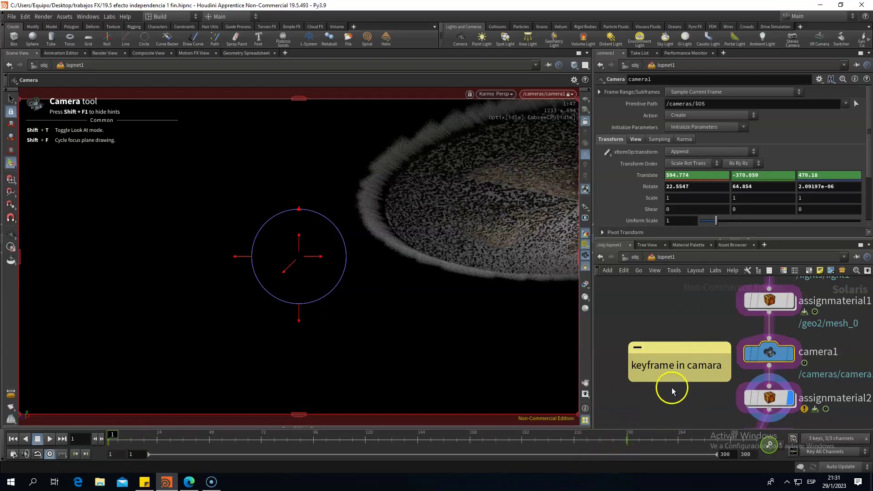
{"action": "middle_click_drag", "start_coordinate": [668, 398], "coordinate": [648, 363]}
{"action": "left_click", "coordinate": [743, 362]}
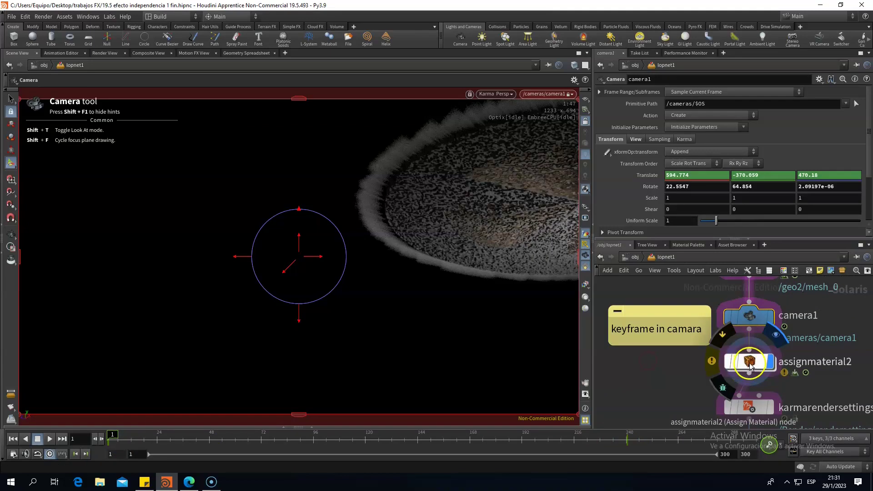
Inspect karmarendersettings and usdrender_rop1, rendering frames 1 to 300 with Karma
{"action": "middle_click_drag", "start_coordinate": [670, 387], "coordinate": [649, 358]}
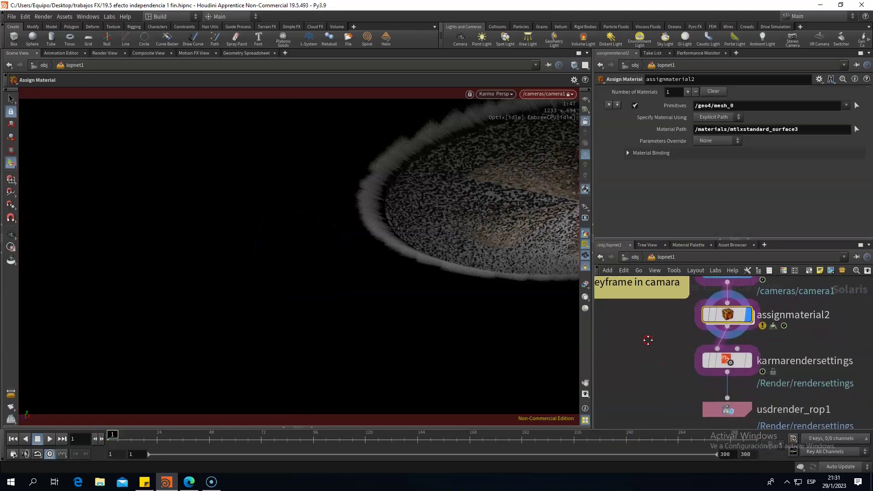
{"action": "left_click", "coordinate": [724, 357]}
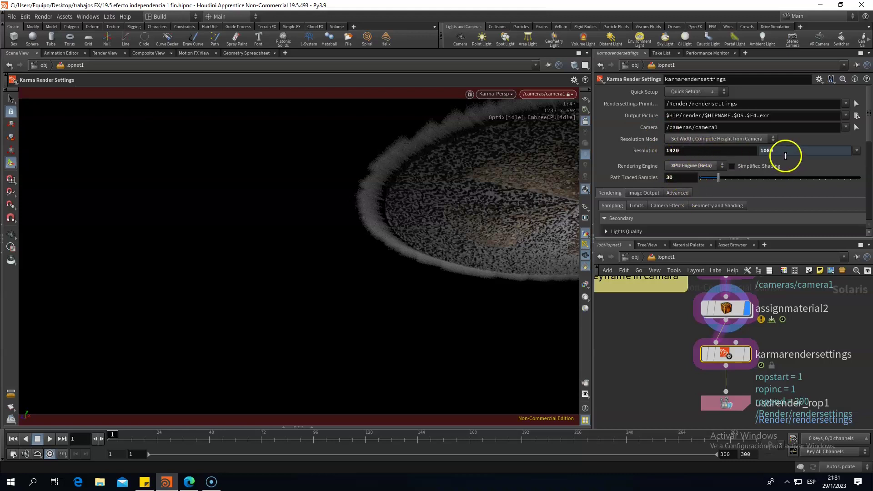
{"action": "left_click", "coordinate": [725, 403]}
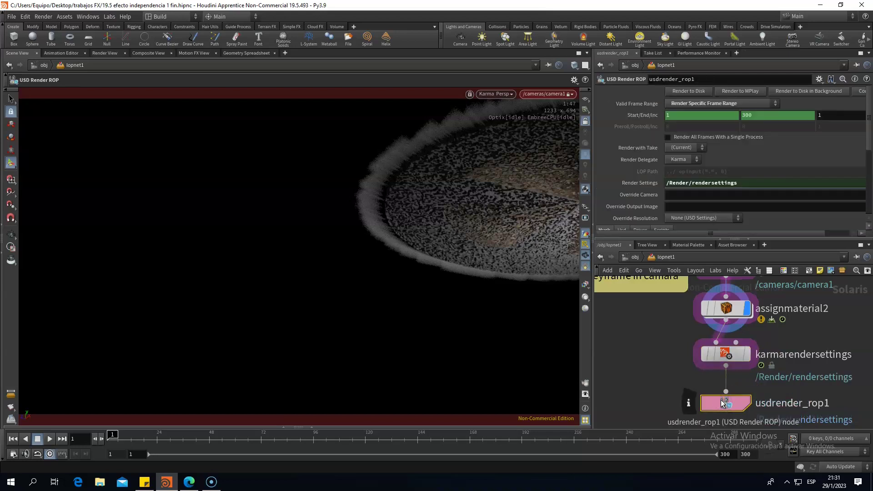
{"action": "left_click", "coordinate": [710, 396]}
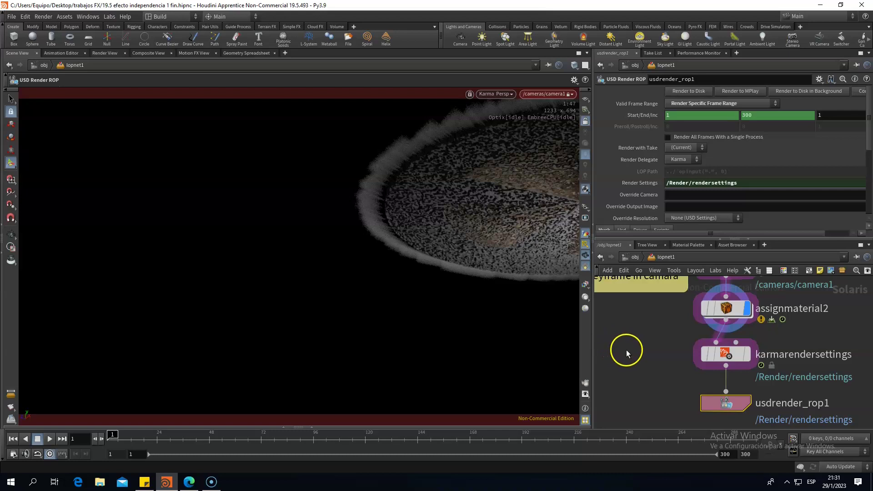
Zoom and center the network editor to frame the full LOP node chain
{"action": "scroll", "coordinate": [626, 350], "scroll_direction": "down", "scroll_amount": 2}
{"action": "scroll", "coordinate": [636, 350], "scroll_direction": "down", "scroll_amount": 2}
{"action": "scroll", "coordinate": [644, 349], "scroll_direction": "down", "scroll_amount": 2}
{"action": "scroll", "coordinate": [668, 369], "scroll_direction": "down", "scroll_amount": 2}
{"action": "middle_click_drag", "start_coordinate": [667, 369], "coordinate": [685, 394]}
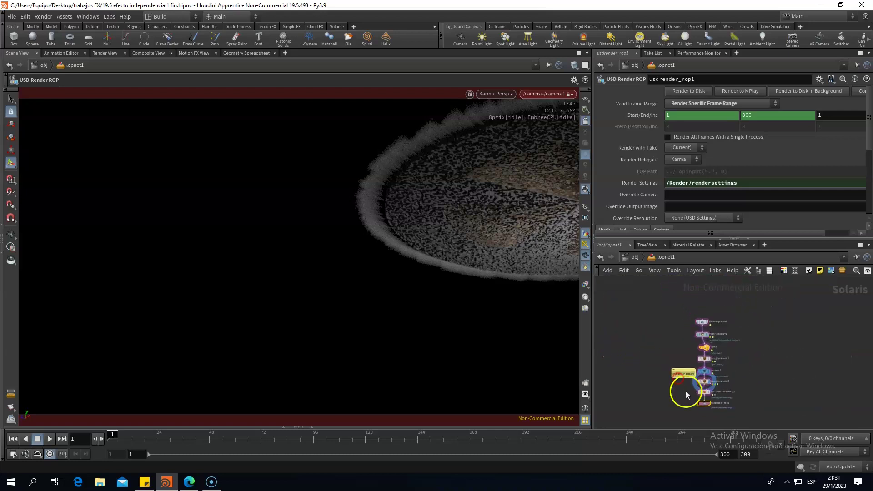
{"action": "scroll", "coordinate": [651, 359], "scroll_direction": "up", "scroll_amount": 1}
{"action": "scroll", "coordinate": [649, 361], "scroll_direction": "up", "scroll_amount": 2}
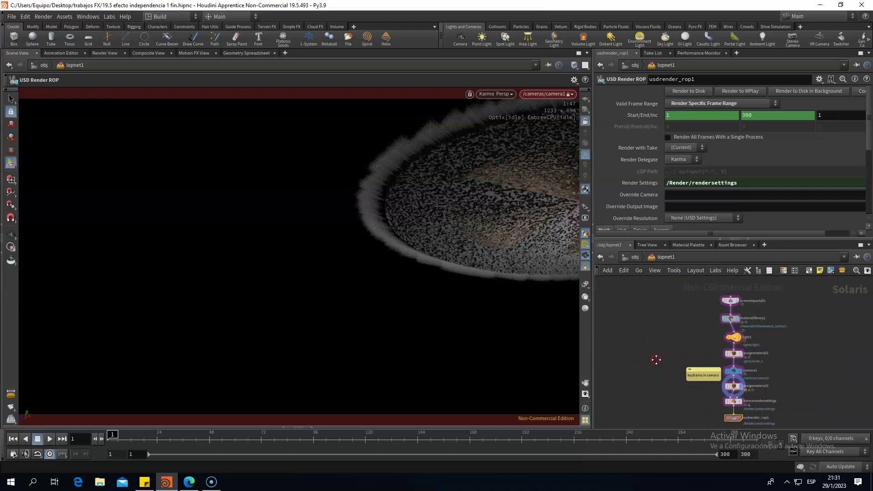
{"action": "scroll", "coordinate": [655, 358], "scroll_direction": "up", "scroll_amount": 1}
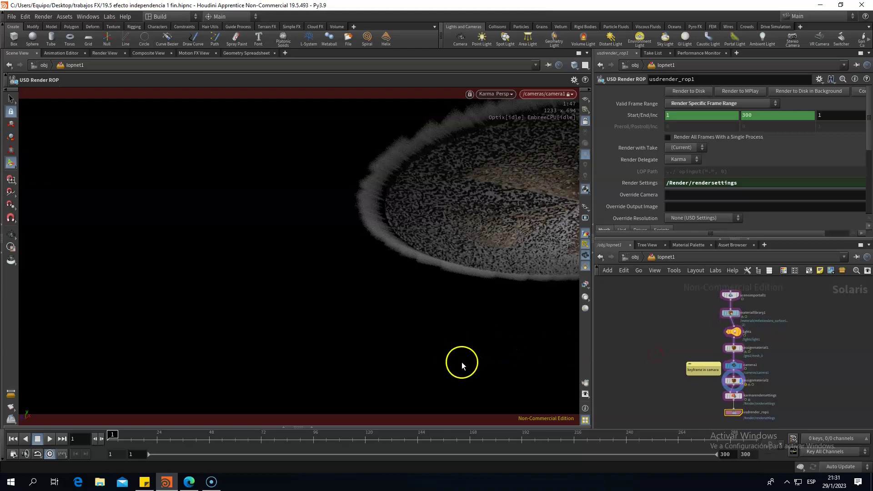